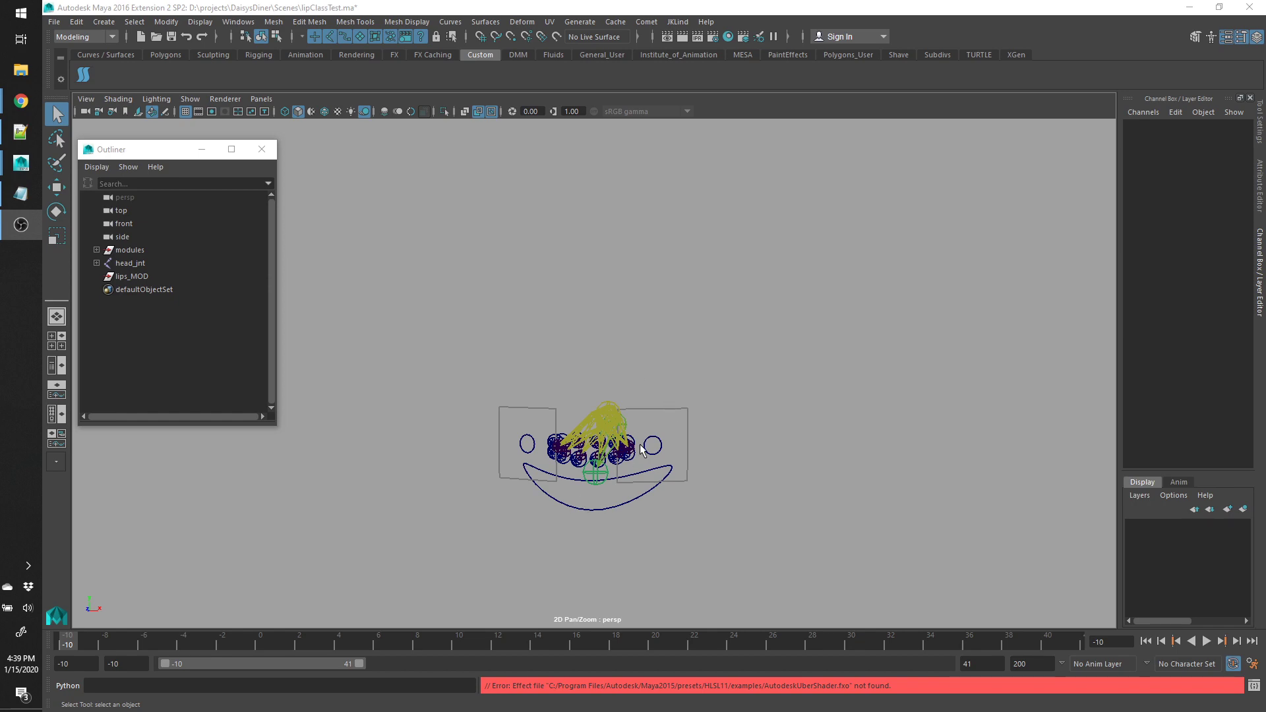
# - Open the Script Editor and run the line reload(f) to reload the face template module
pyautogui.click(1253, 685)
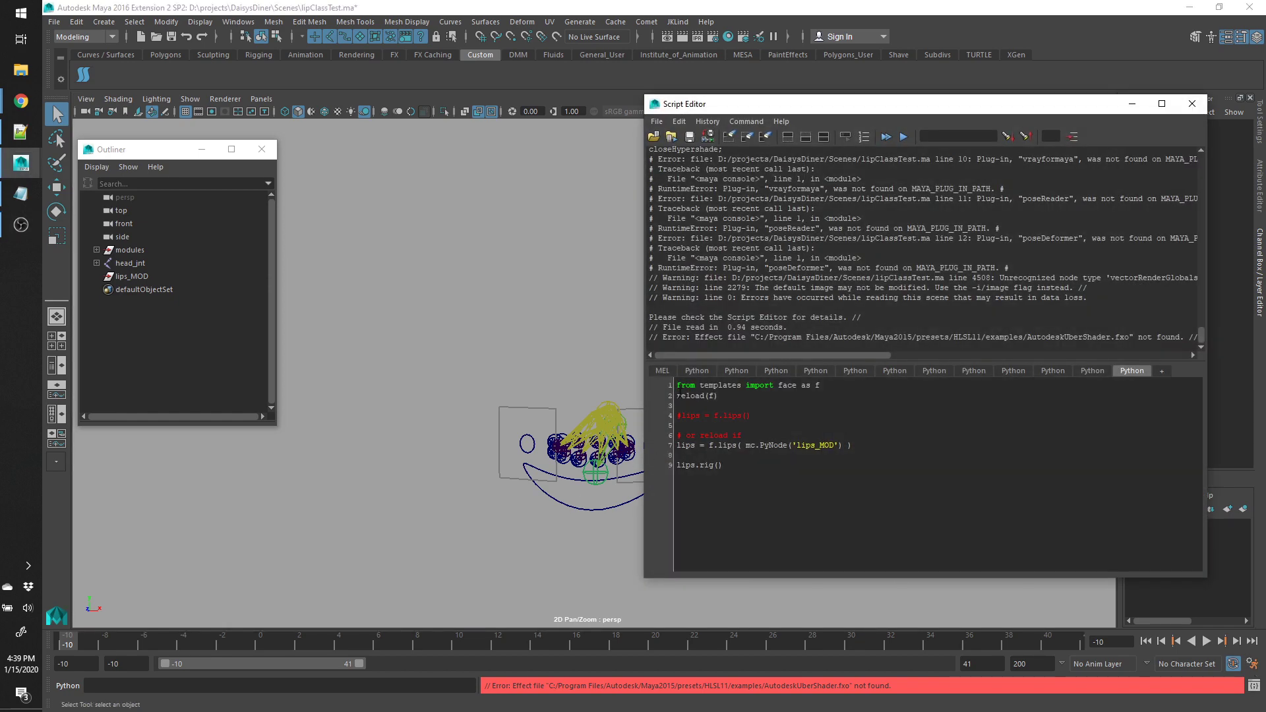
pyautogui.moveTo(678, 394); pyautogui.dragTo(750, 395)
pyautogui.hotkey('ctrl', 'Return')
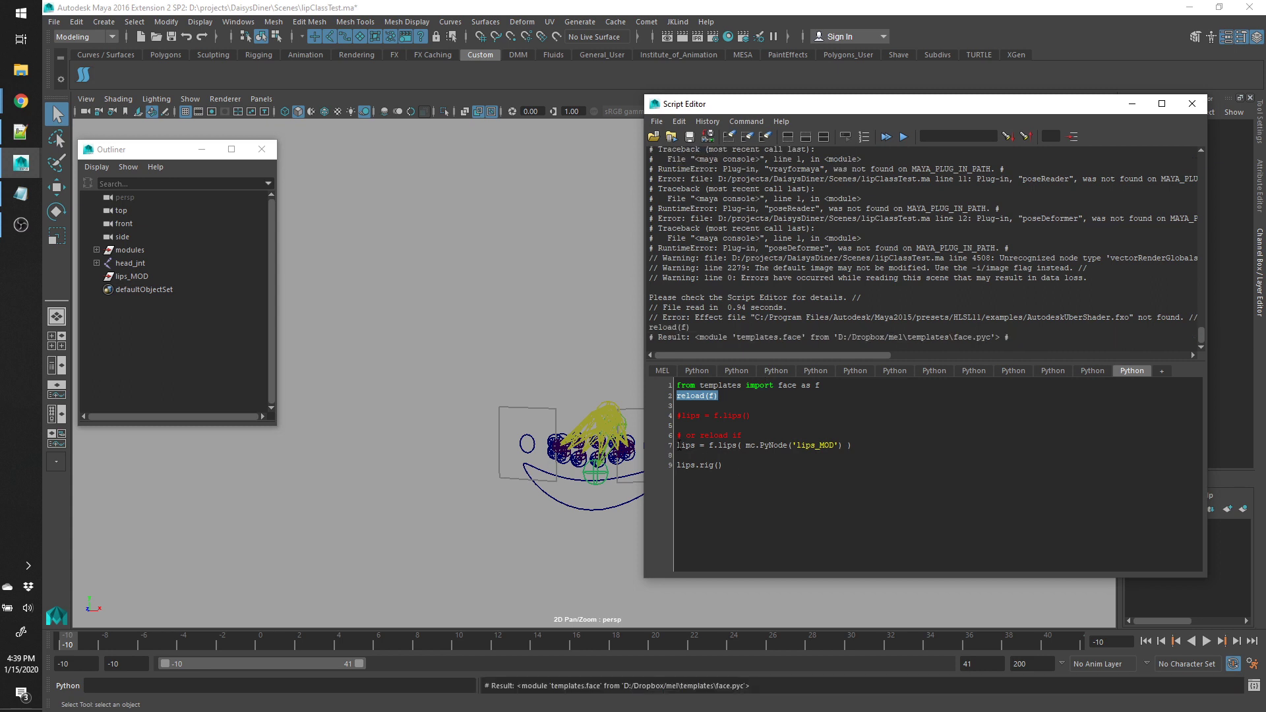
# - Run lips = f.lips( mc.PyNode('lips_MOD') ) together with lips.rig() to build the lip rig, and minimize the Script Editor
pyautogui.moveTo(677, 445); pyautogui.dragTo(874, 443)
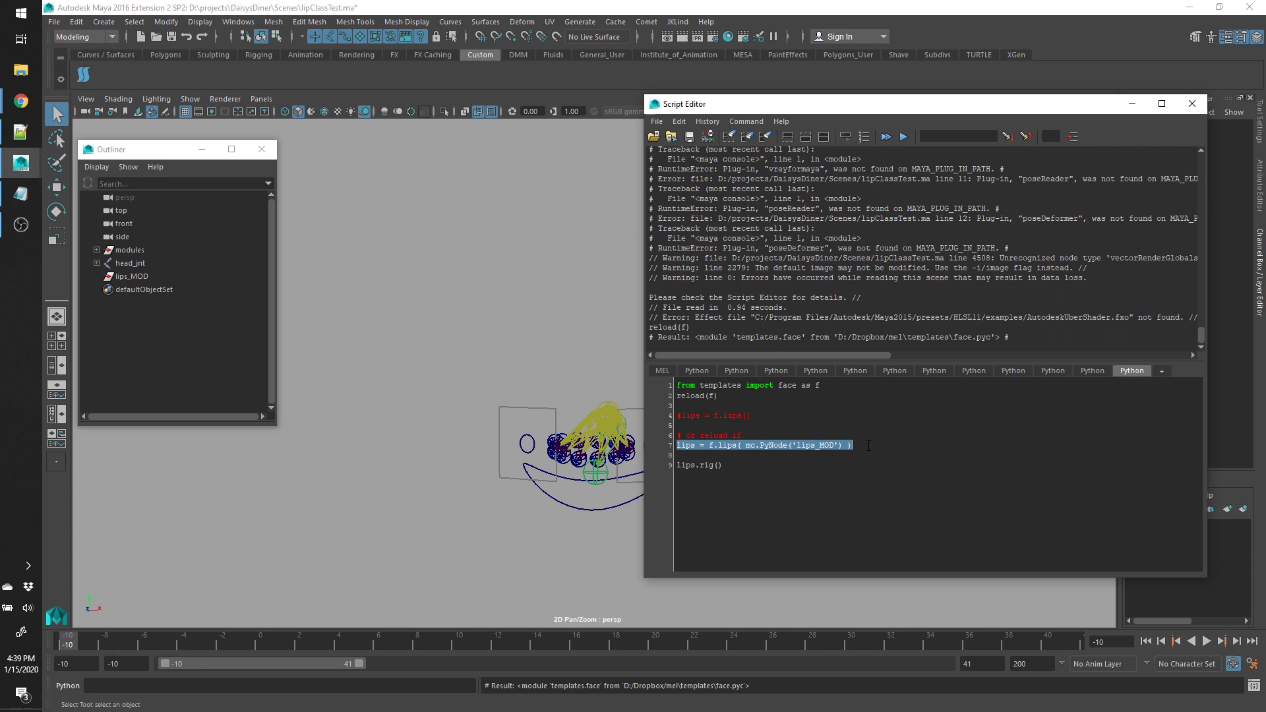
pyautogui.moveTo(722, 465); pyautogui.dragTo(677, 446)
pyautogui.hotkey('ctrl', 'Return')
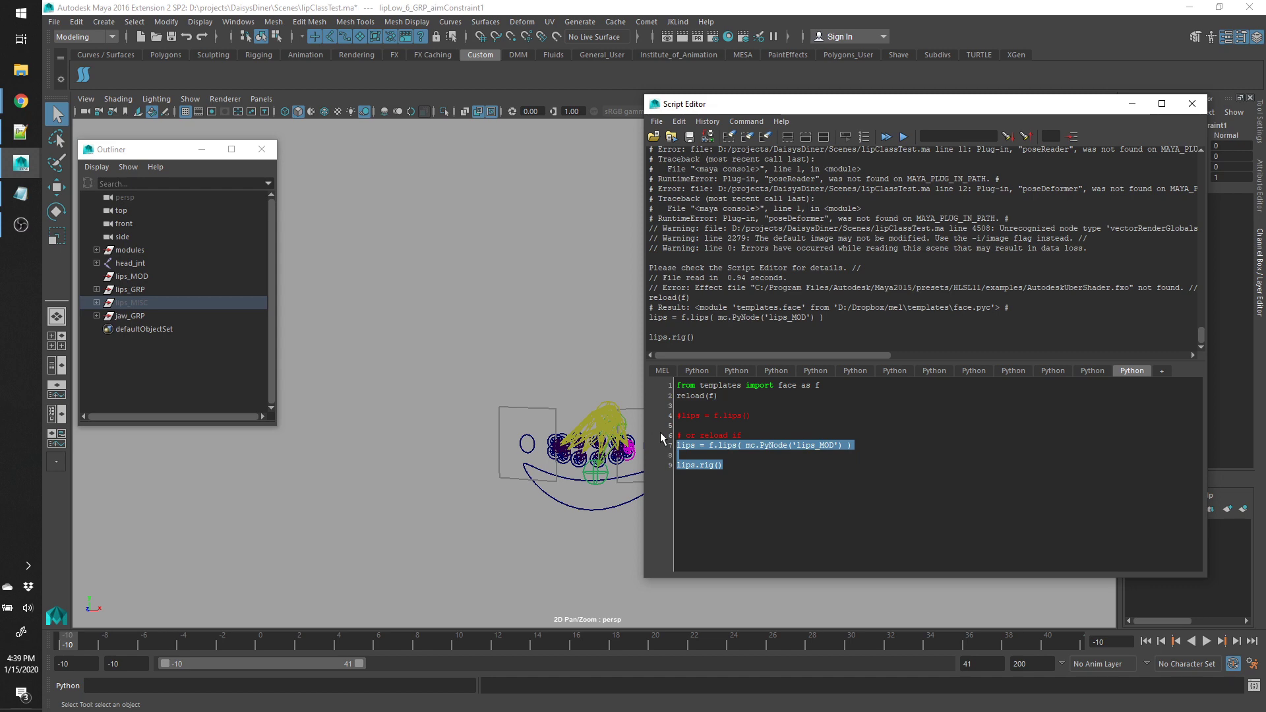
pyautogui.click(1130, 103)
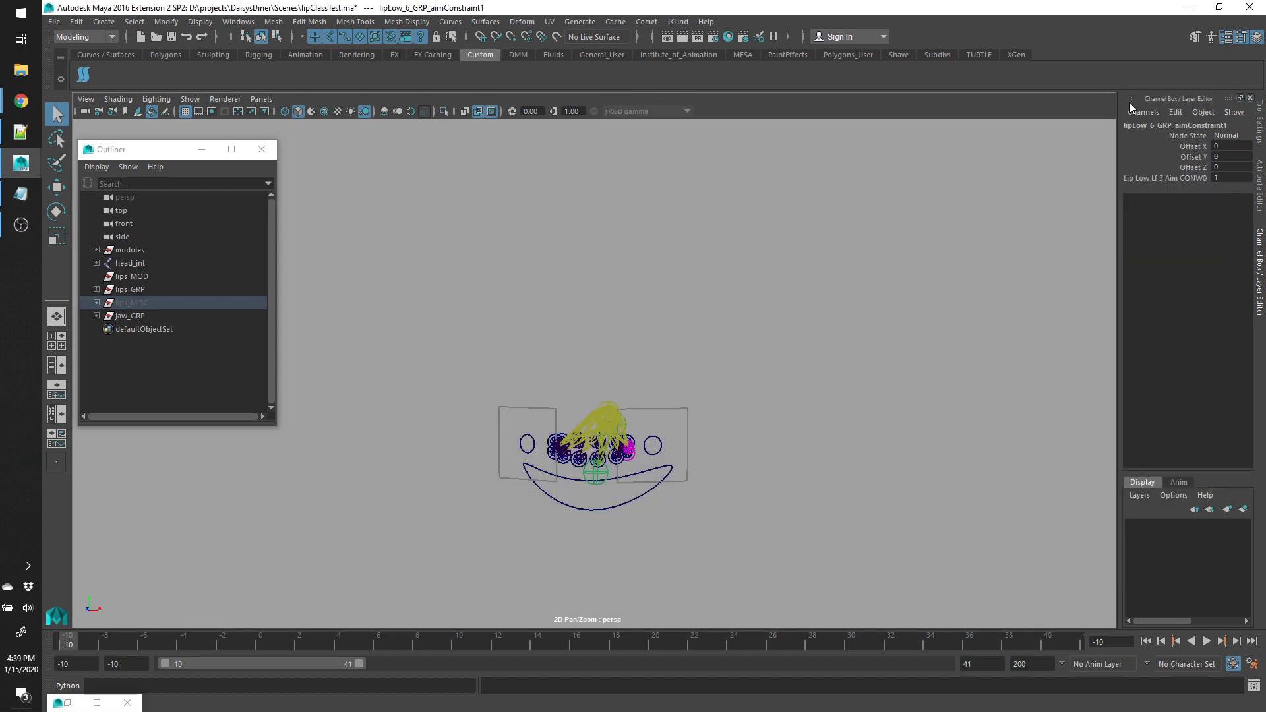
# - Test-rotate the jaw control jaw_CON, undo the rotation and clear the selection
pyautogui.click(599, 502)
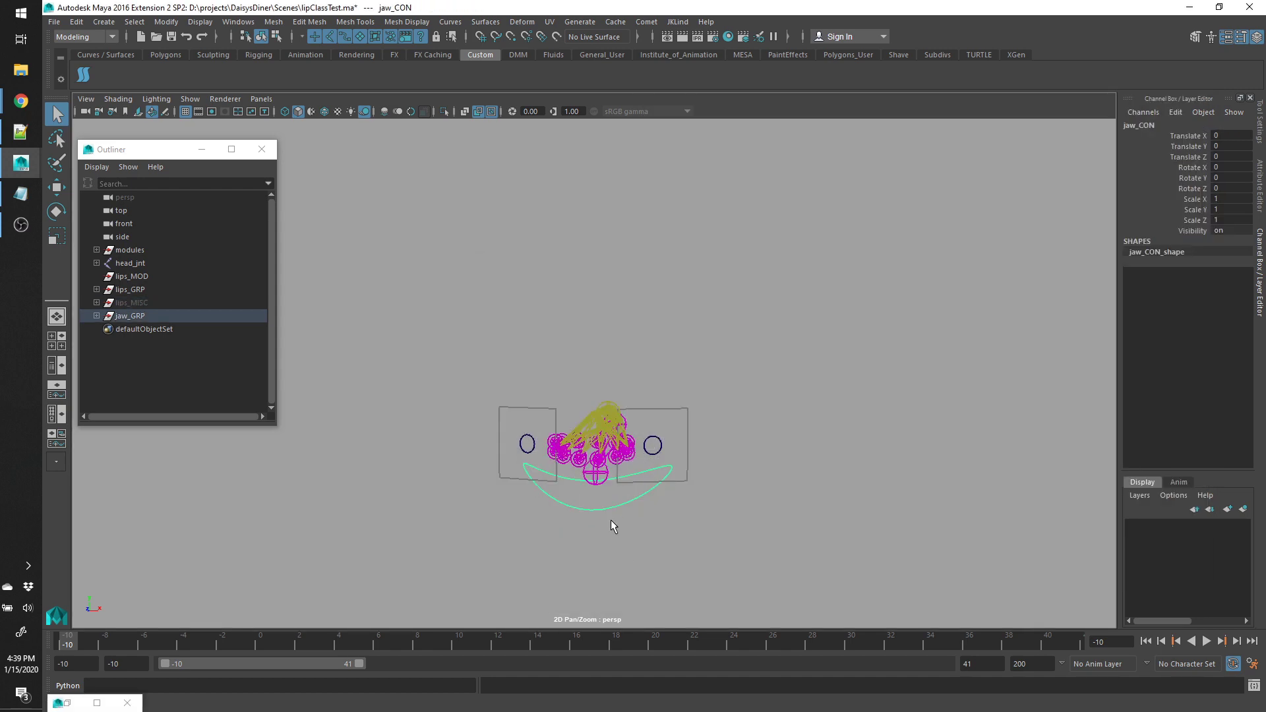
pyautogui.press('e')
pyautogui.moveTo(620, 474); pyautogui.dragTo(633, 412)
pyautogui.hotkey('ctrl', 'z')
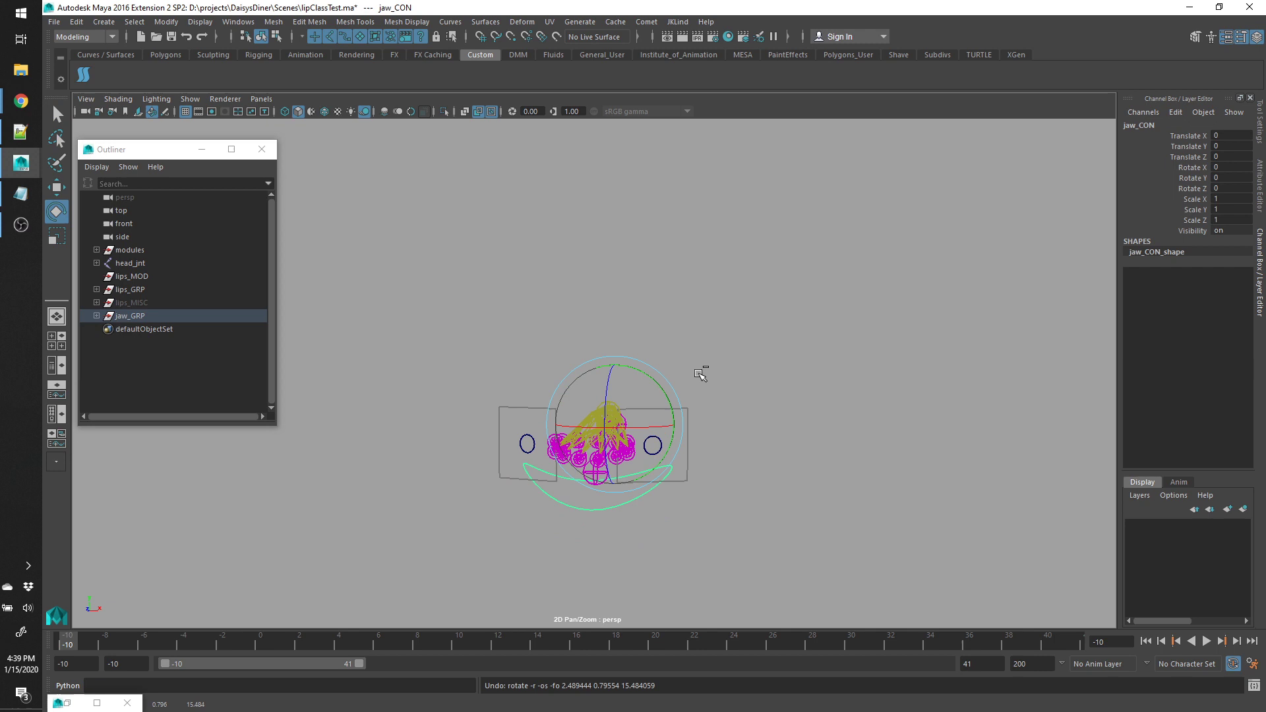
pyautogui.click(713, 476)
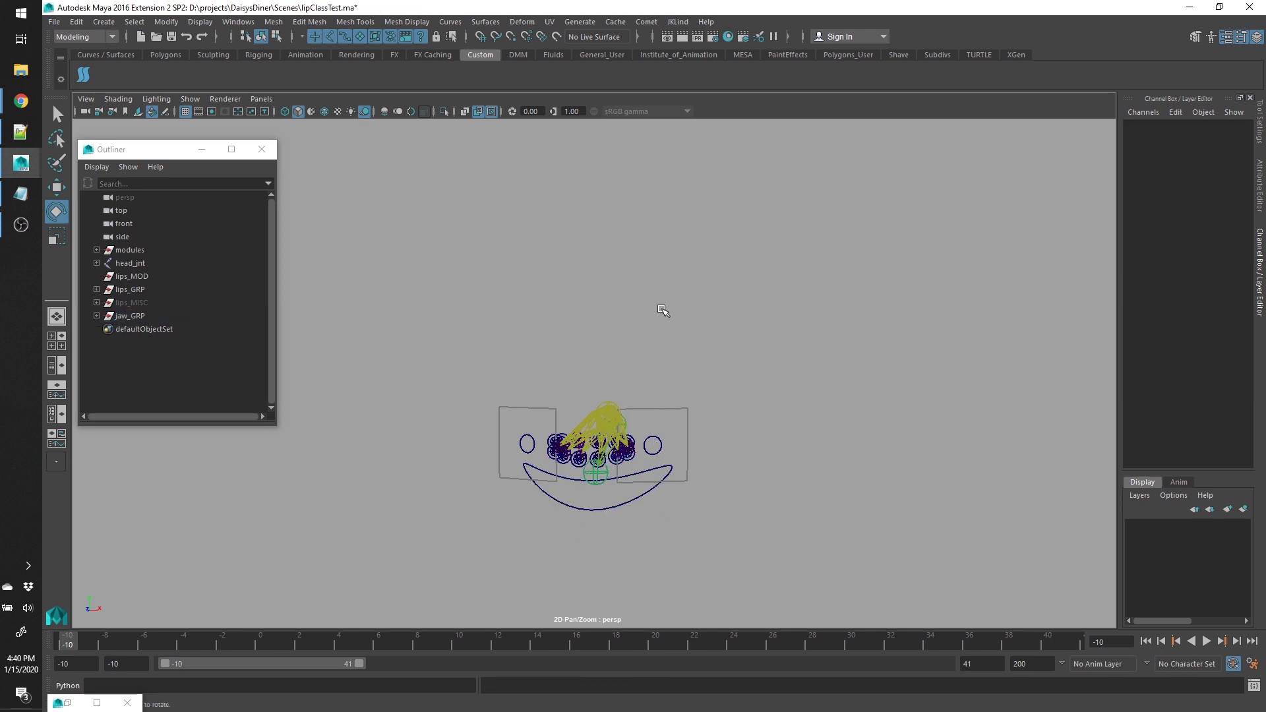
# - Hide the joints in the viewport to inspect the lip controls alone, and display the joints again
pyautogui.click(190, 99)
pyautogui.click(255, 300)
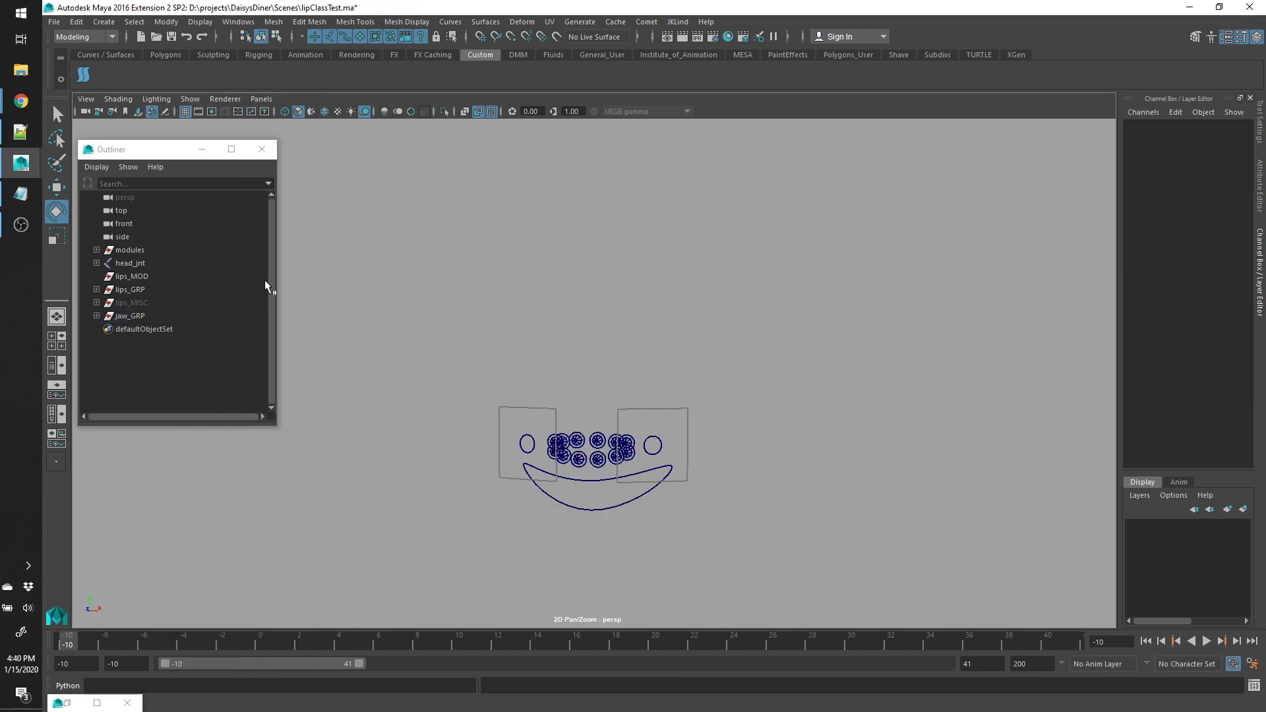
pyautogui.keyDown('alt'); pyautogui.moveTo(580, 441); pyautogui.dragTo(840, 548, button='right'); pyautogui.keyUp('alt')
pyautogui.click(190, 99)
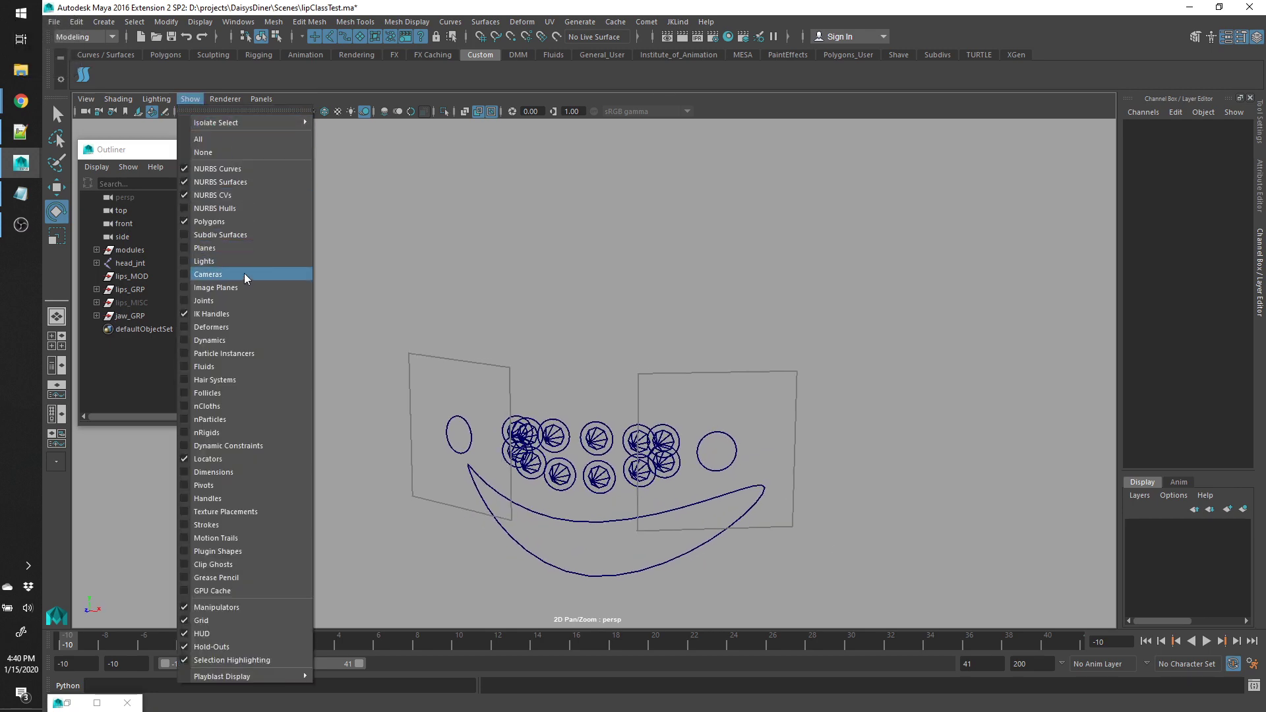
pyautogui.click(244, 300)
# - Test-move the upper lip aim control lipUp_lf_1_aim_CON, undo the moves and clear the selection
pyautogui.keyDown('alt'); pyautogui.moveTo(745, 517); pyautogui.dragTo(771, 514, button='right'); pyautogui.keyUp('alt')
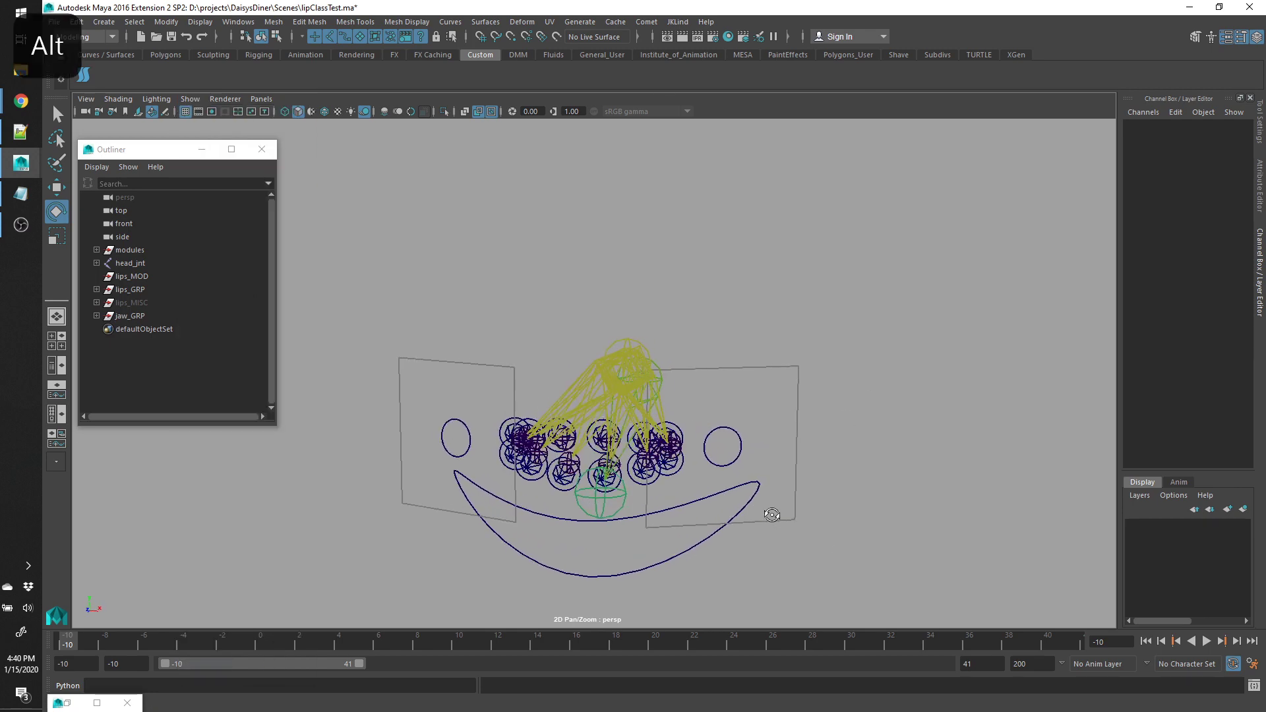
pyautogui.keyDown('alt'); pyautogui.moveTo(771, 514); pyautogui.dragTo(807, 518); pyautogui.keyUp('alt')
pyautogui.keyDown('alt'); pyautogui.moveTo(807, 518); pyautogui.dragTo(828, 551, button='right'); pyautogui.keyUp('alt')
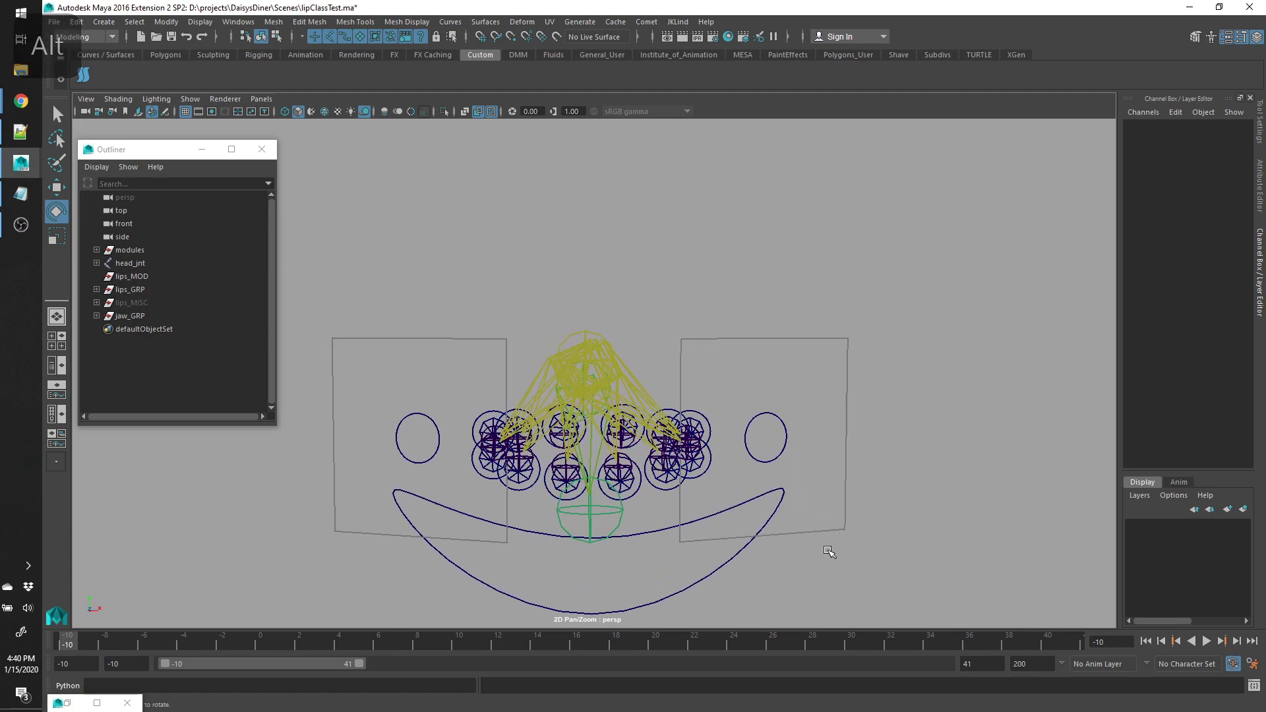
pyautogui.keyDown('alt'); pyautogui.moveTo(829, 551); pyautogui.dragTo(770, 520); pyautogui.keyUp('alt')
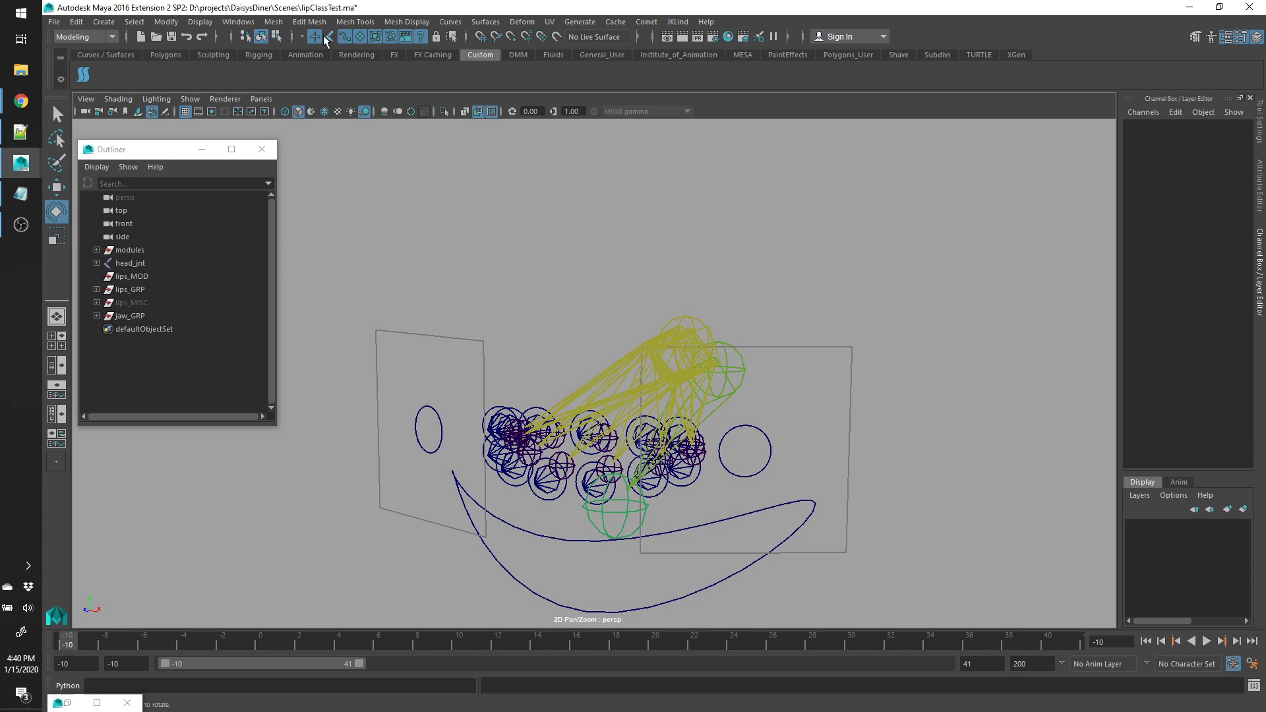
pyautogui.click(590, 430)
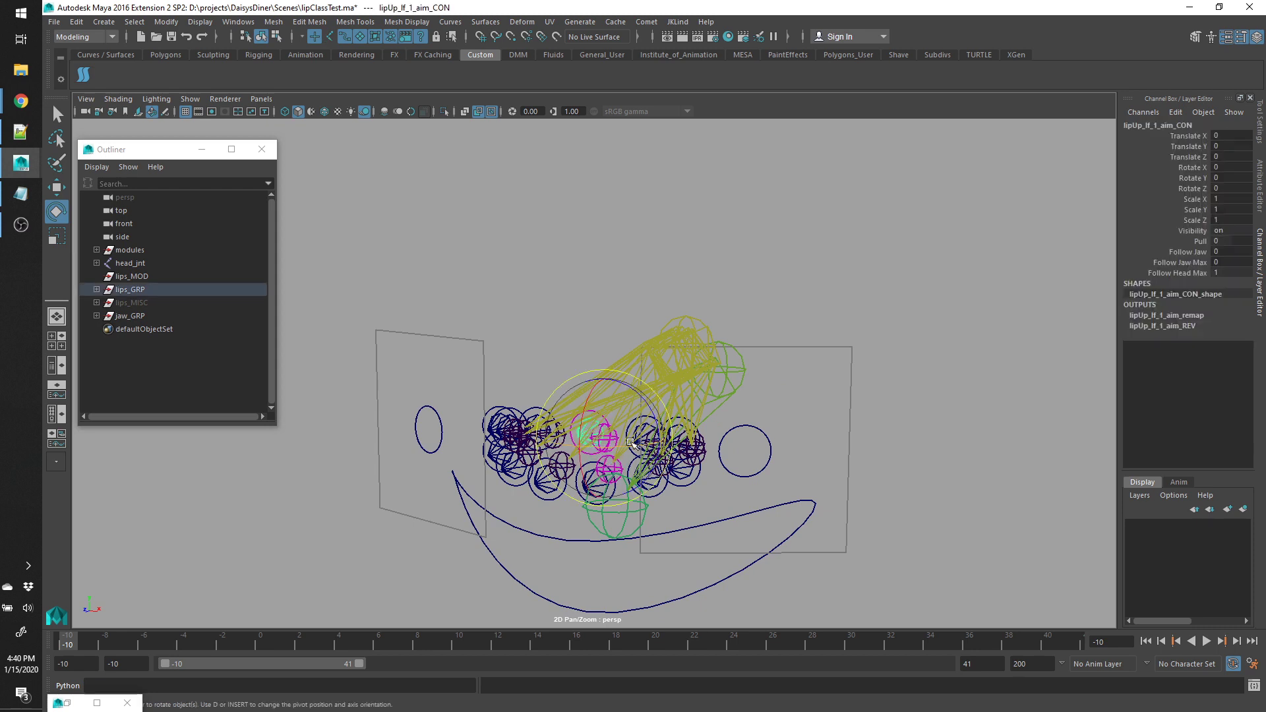
pyautogui.press('w')
pyautogui.moveTo(602, 375); pyautogui.dragTo(621, 357)
pyautogui.moveTo(603, 416)
pyautogui.mouseDown()
pyautogui.moveTo(597, 356)
pyautogui.moveTo(617, 386)
pyautogui.moveTo(692, 394)
pyautogui.moveTo(593, 349)
pyautogui.moveTo(629, 350)
pyautogui.moveTo(617, 394)
pyautogui.mouseUp()
pyautogui.hotkey('ctrl', 'z')
pyautogui.hotkey('ctrl', 'z')
pyautogui.hotkey('ctrl', 'z')
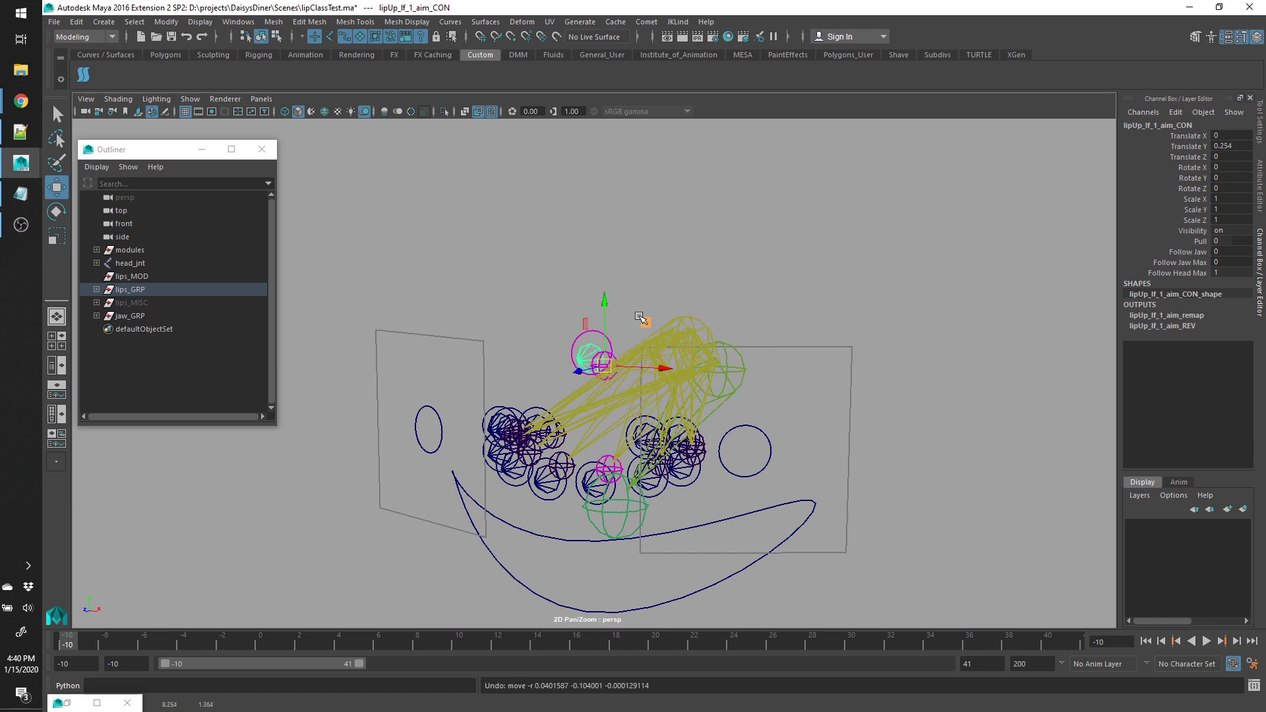
pyautogui.click(643, 339)
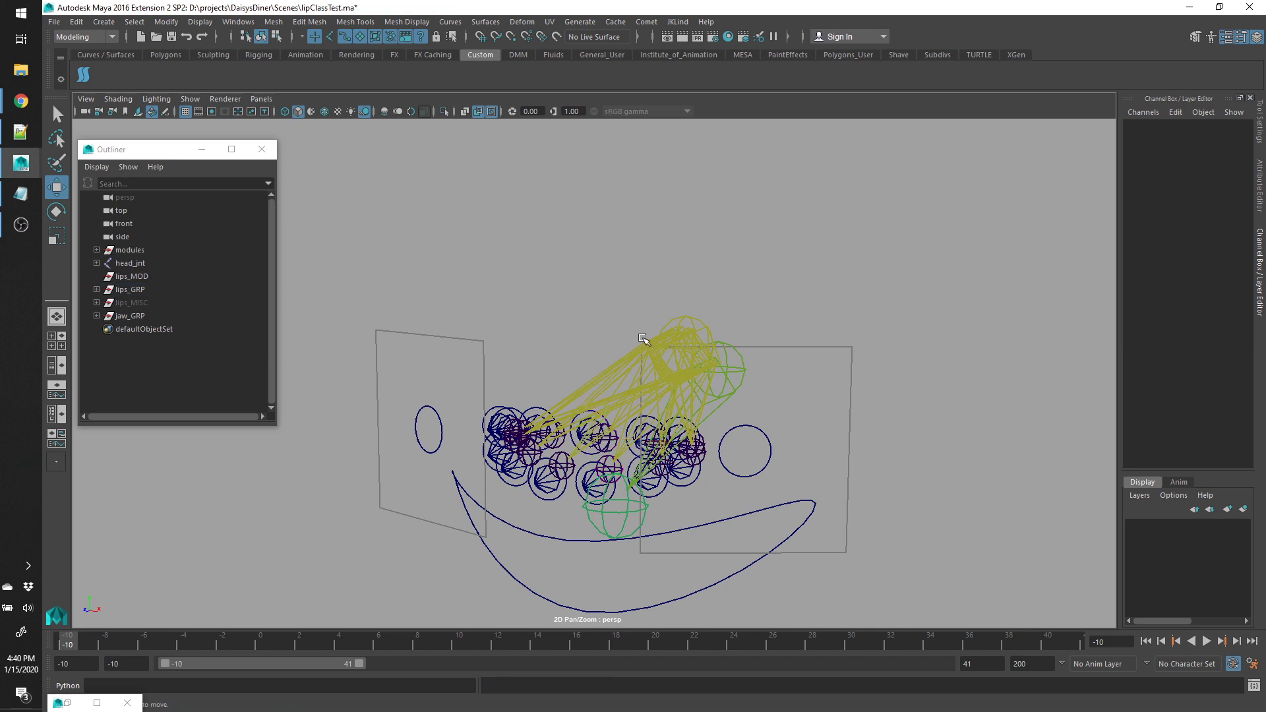
# - Test-move the upper lip control lipUp_4_CON and undo the moves
pyautogui.click(598, 413)
pyautogui.moveTo(613, 439); pyautogui.dragTo(656, 345)
pyautogui.hotkey('ctrl', 'z')
pyautogui.hotkey('ctrl', 'z')
pyautogui.hotkey('ctrl', 'z')
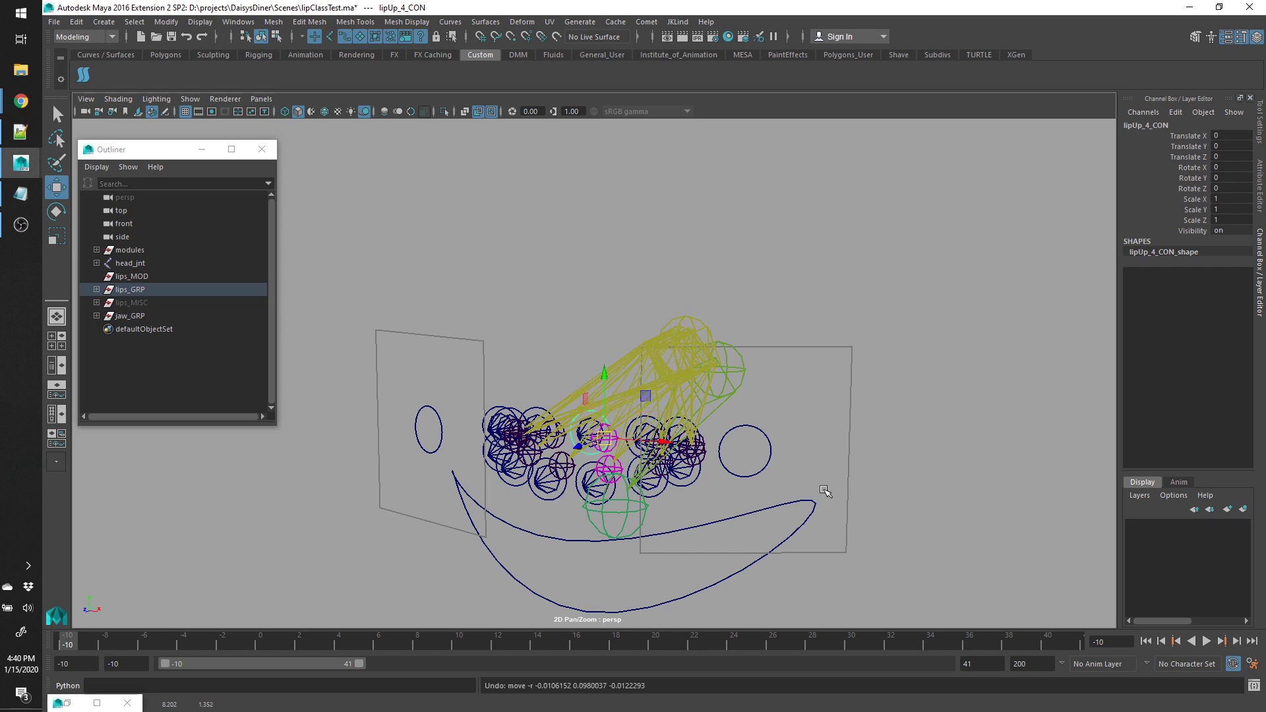
# - Expand lips_GRP in the Outliner, select lipUp_aim_GRP and lipLow_aim_GRP, and expand the contents of lipUp_aim_GRP
pyautogui.click(96, 289)
pyautogui.moveTo(163, 334); pyautogui.dragTo(163, 343)
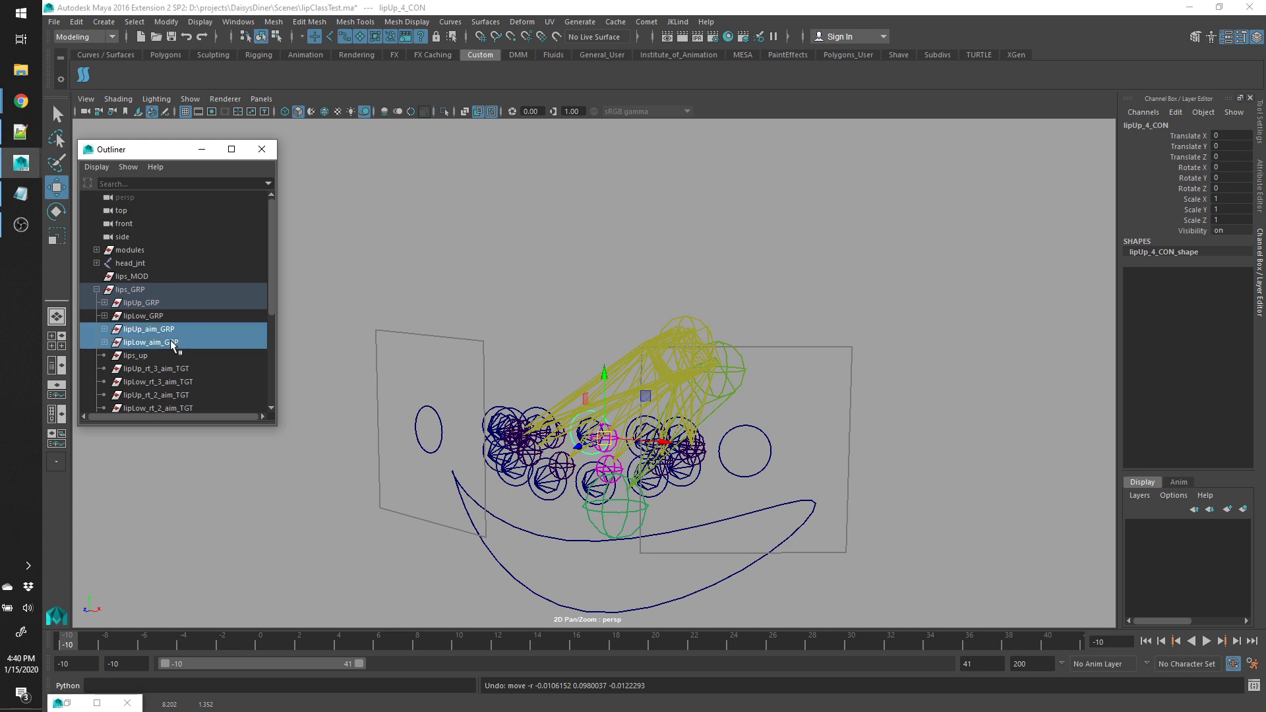
pyautogui.click(104, 329)
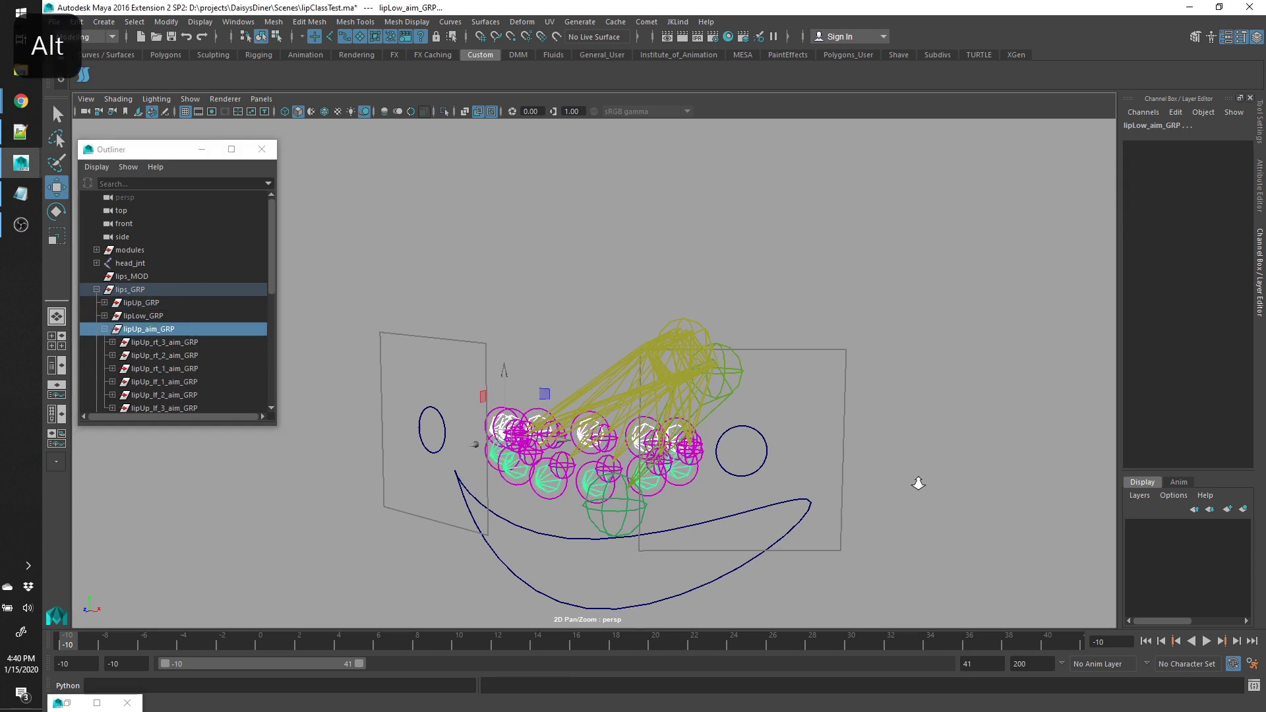
# - Rotate the jaw control jaw_CON open by about 27.5 degrees in Z and view the mouth from the front
pyautogui.keyDown('alt'); pyautogui.moveTo(918, 480); pyautogui.dragTo(797, 433, button='right'); pyautogui.keyUp('alt')
pyautogui.click(751, 482)
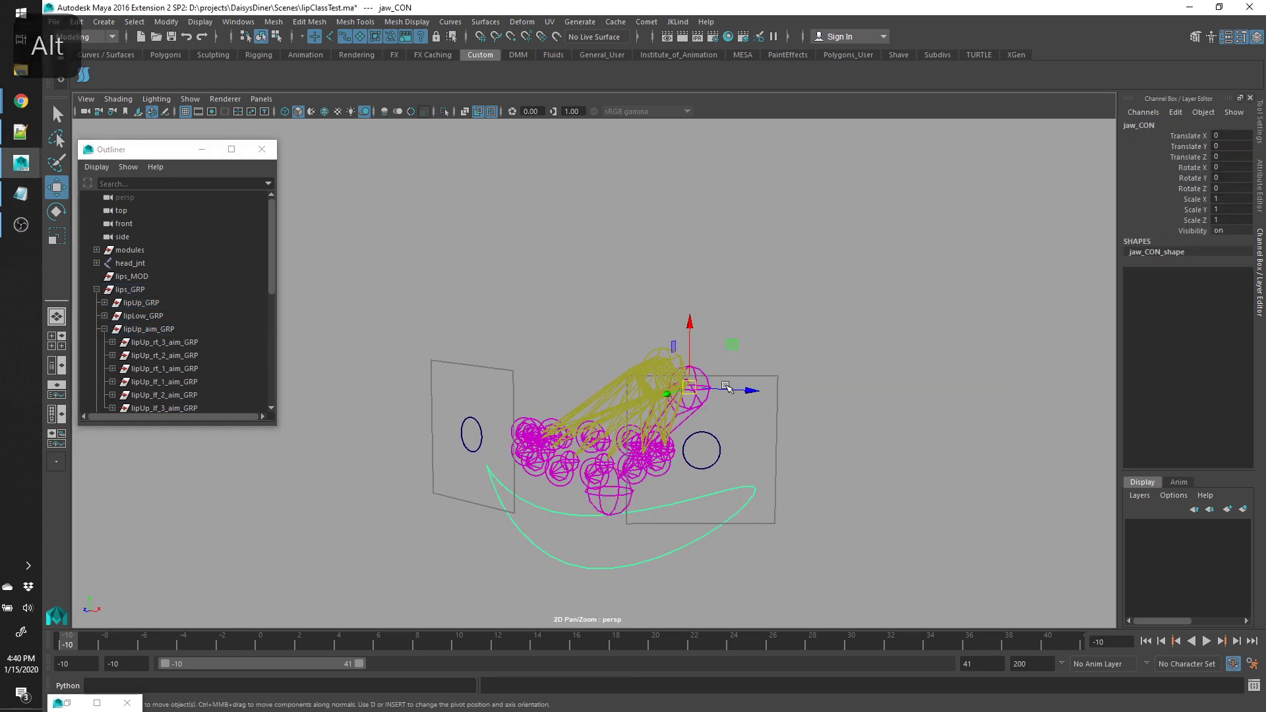
pyautogui.press('e')
pyautogui.moveTo(675, 371); pyautogui.dragTo(679, 395)
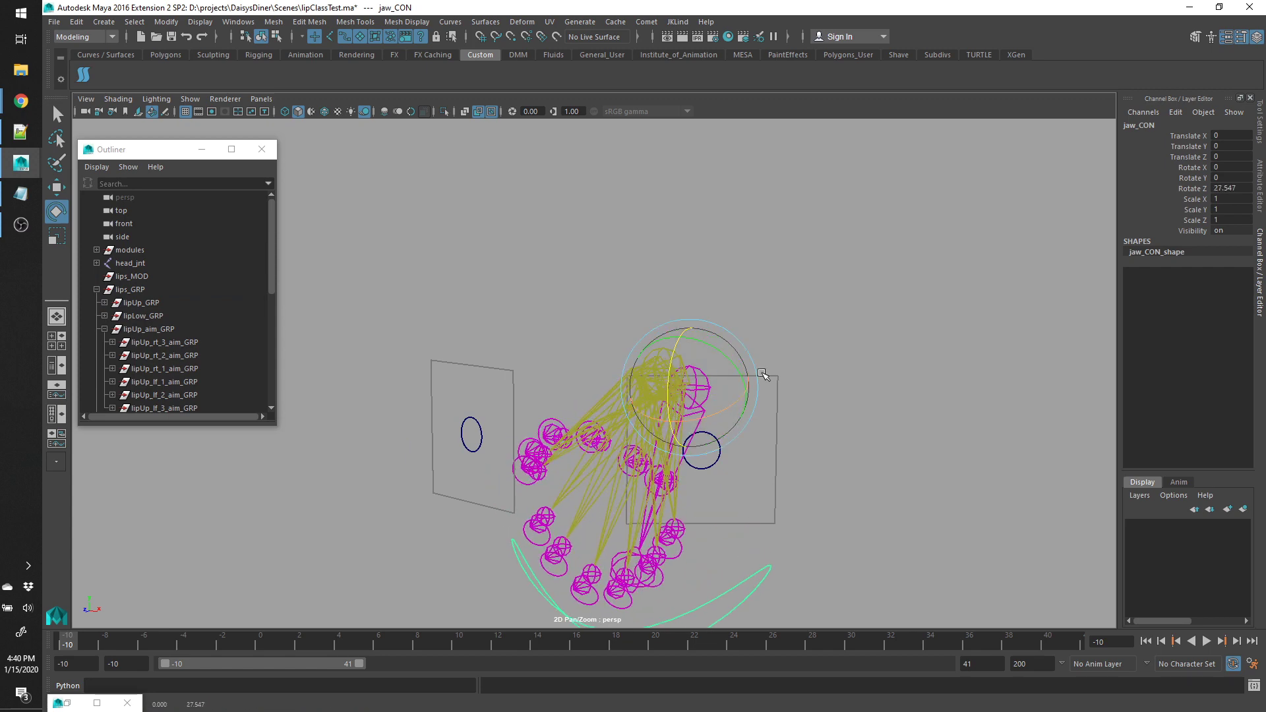
pyautogui.keyDown('alt'); pyautogui.moveTo(765, 375); pyautogui.dragTo(761, 512); pyautogui.keyUp('alt')
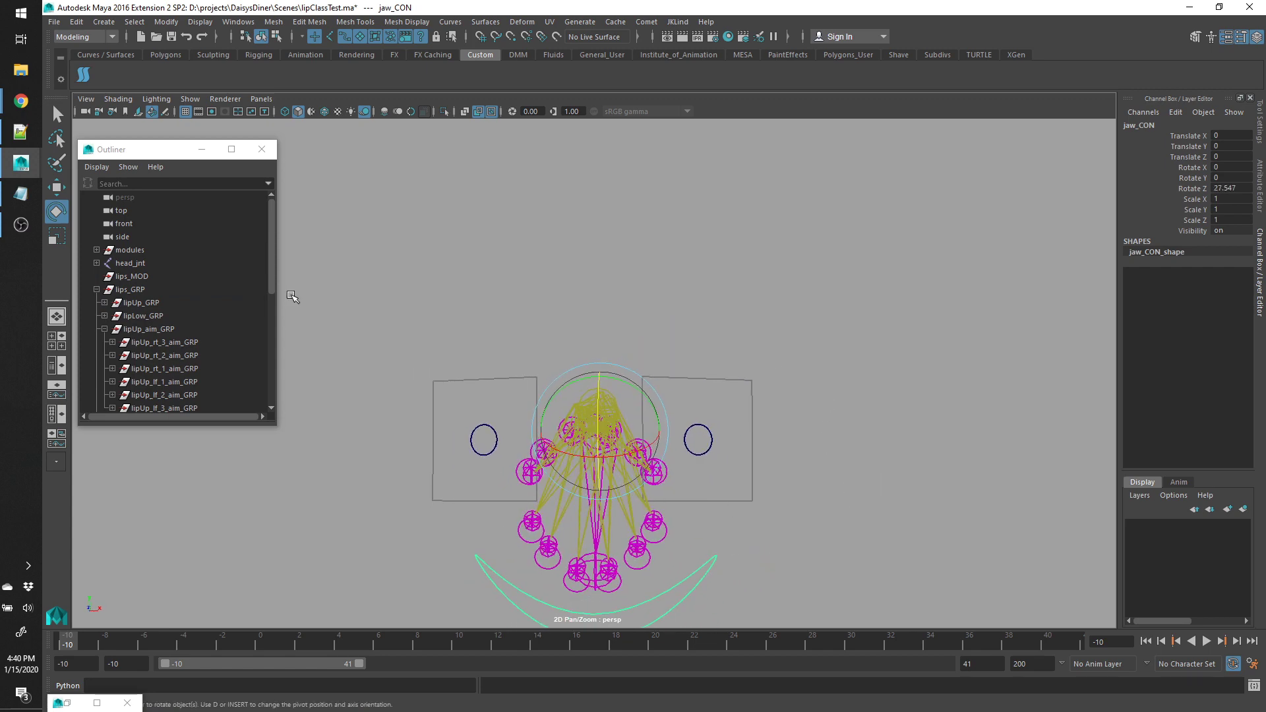
# - Select the six upper lip aim controls beneath the groups in lipUp_aim_GRP, from lipUp_rt_3 to lipUp_lf_3
pyautogui.moveTo(271, 279); pyautogui.dragTo(275, 322)
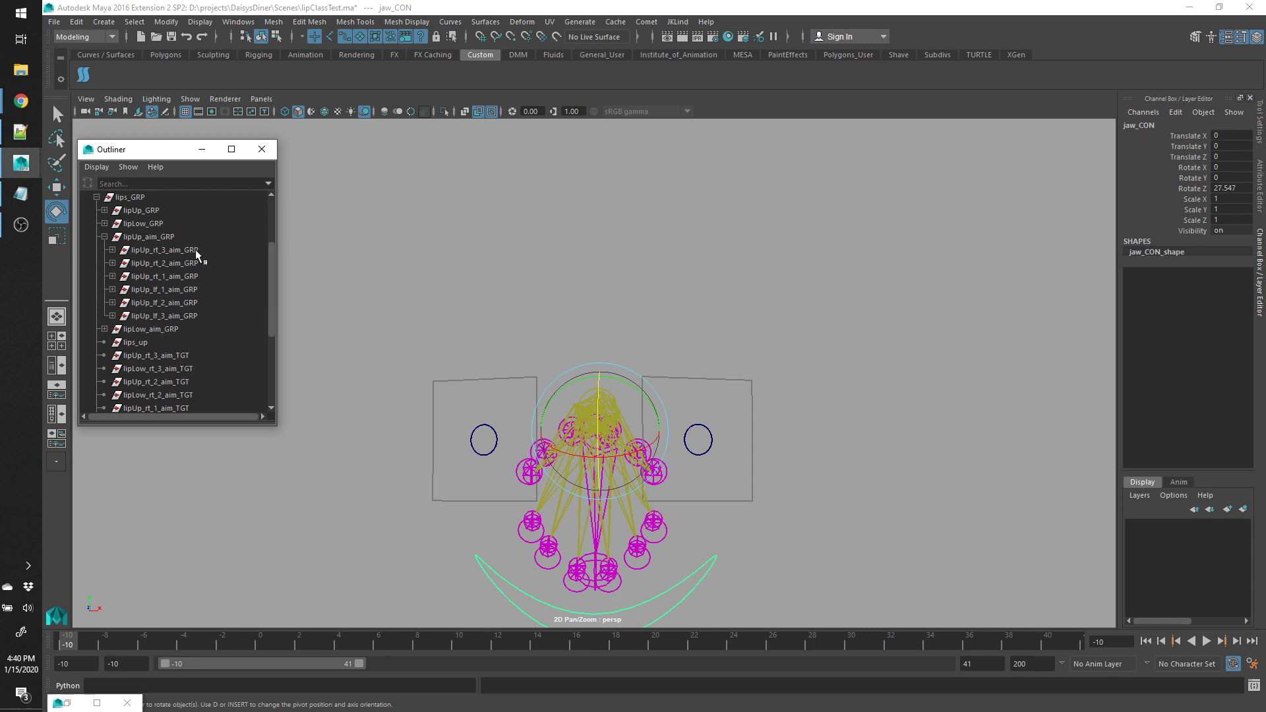
pyautogui.moveTo(195, 250); pyautogui.dragTo(200, 315)
pyautogui.press('Down')
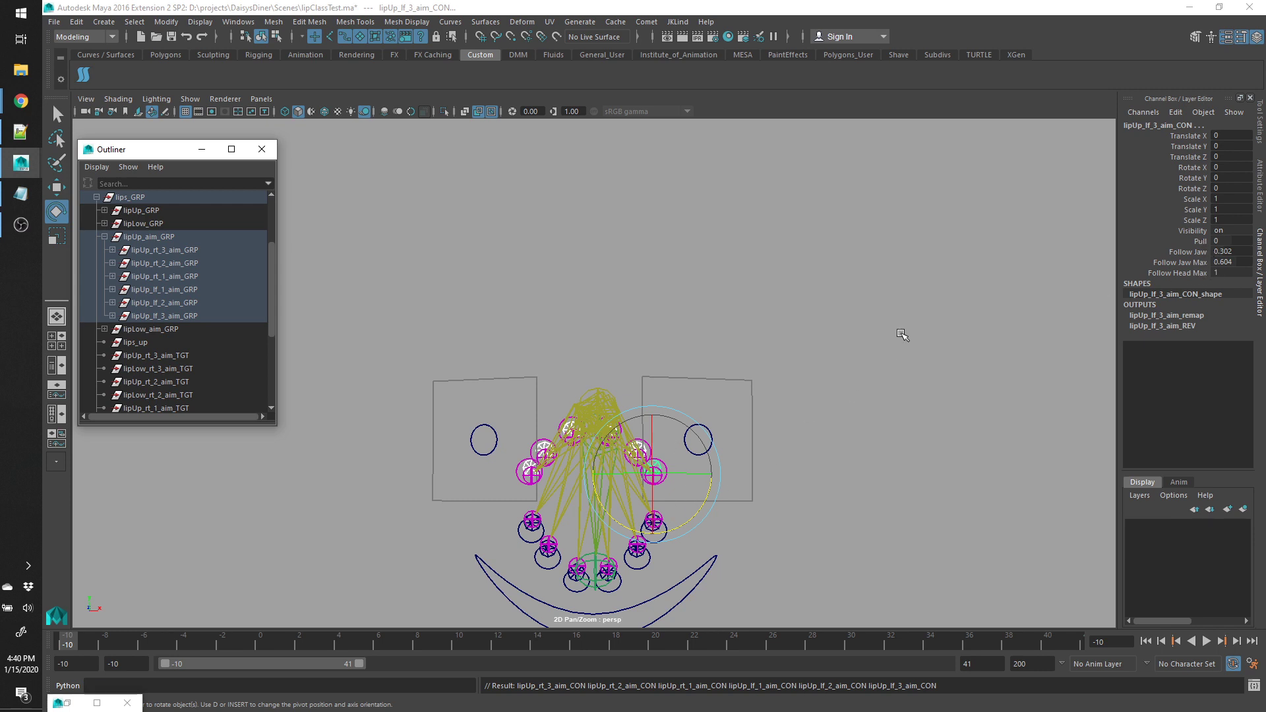
# - Raise the Pull attribute of the selected upper lip aim controls to 1, and reset it to 0
pyautogui.click(1200, 240)
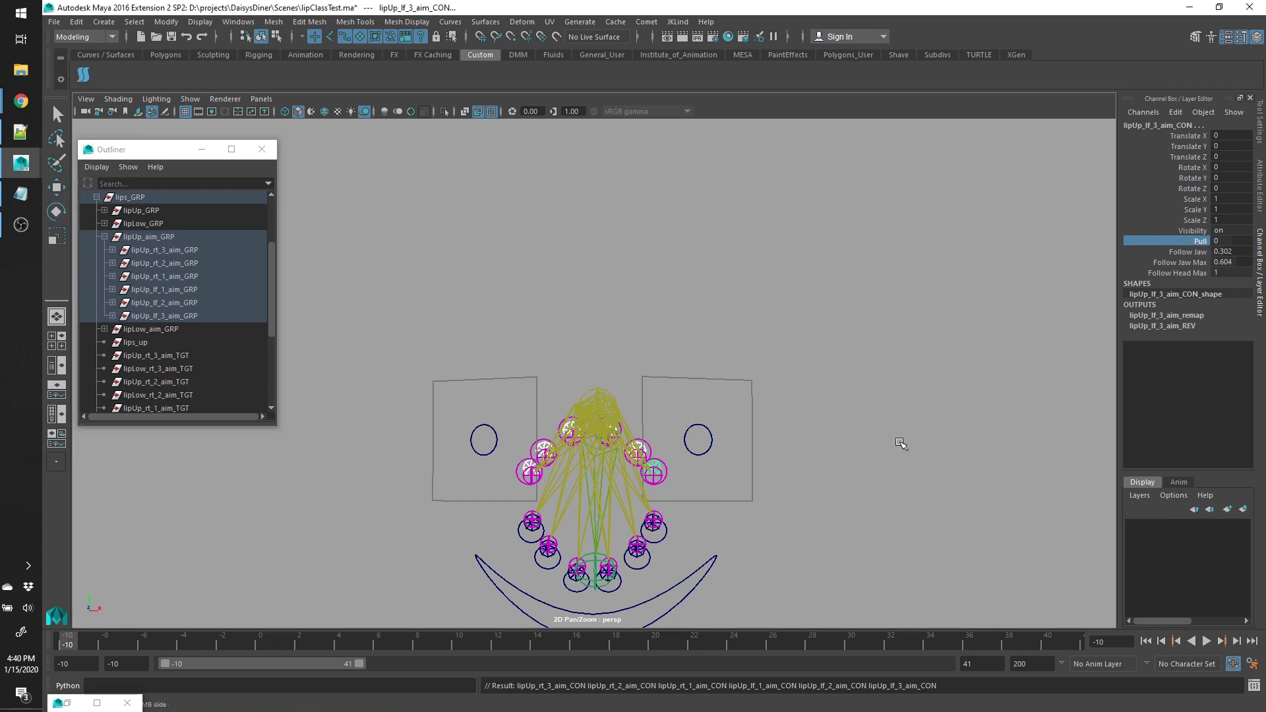
pyautogui.moveTo(800, 513); pyautogui.dragTo(825, 505, button='middle')
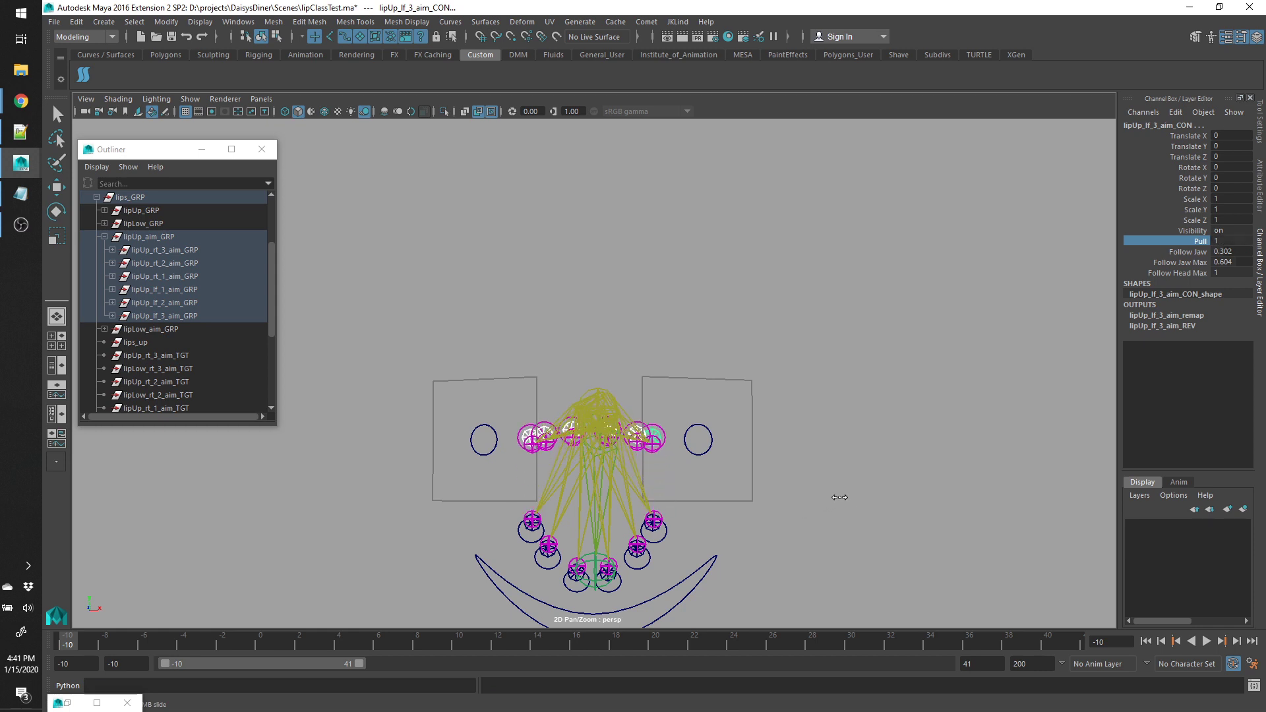
pyautogui.moveTo(839, 495); pyautogui.dragTo(817, 507, button='middle')
pyautogui.doubleClick(1228, 240)
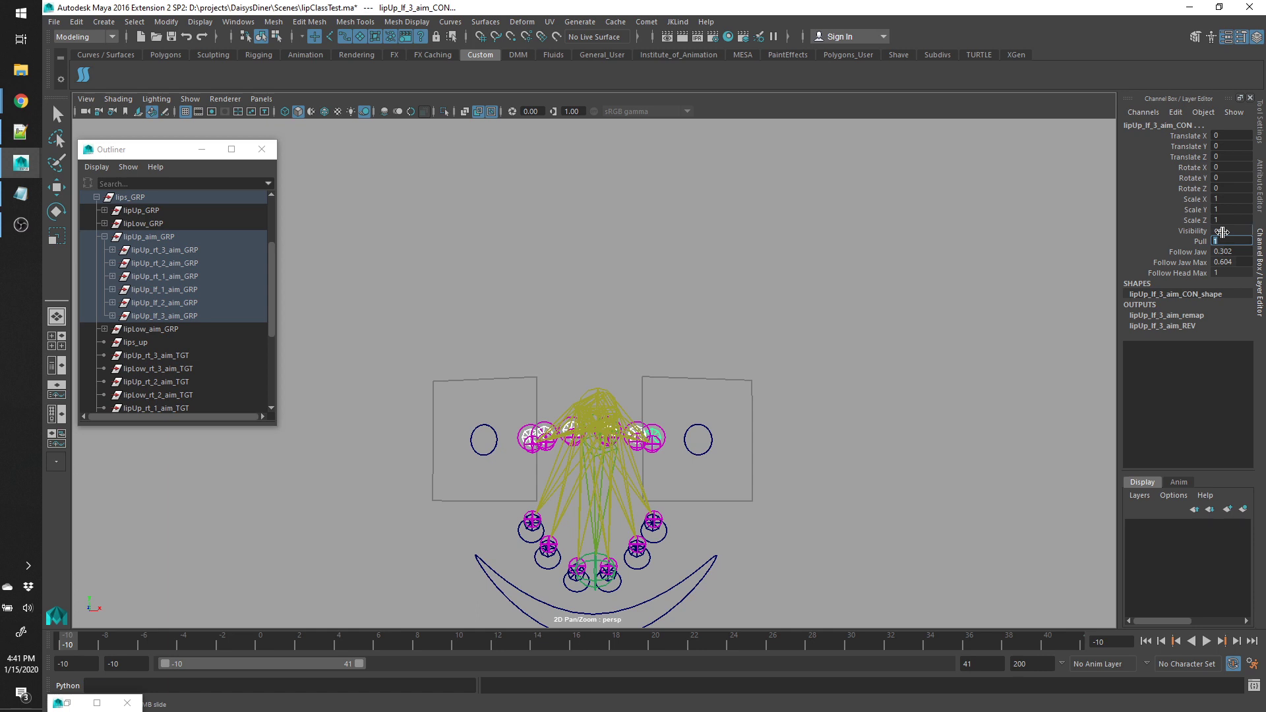
pyautogui.write('0')
pyautogui.press('Return')
# - Open the recent scene lipClassTest_rigged.ma without saving the current changes, and dismiss the read error notice
pyautogui.click(55, 21)
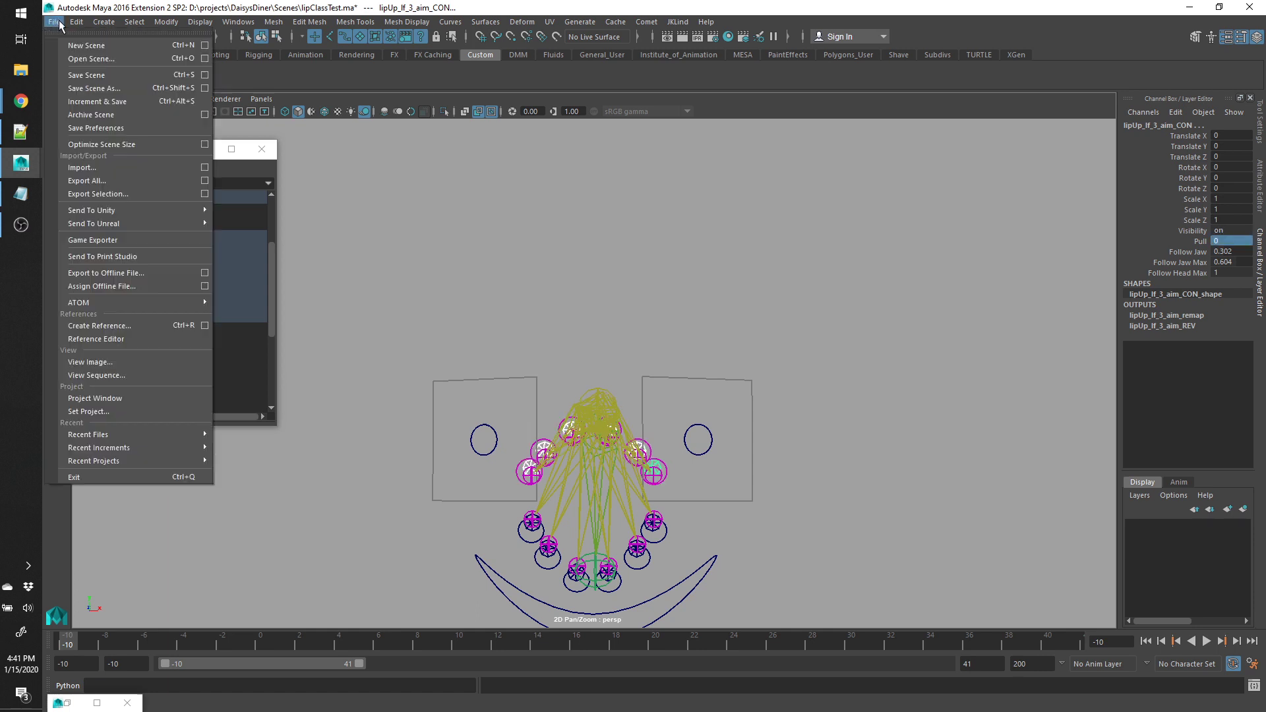
pyautogui.moveTo(183, 435)
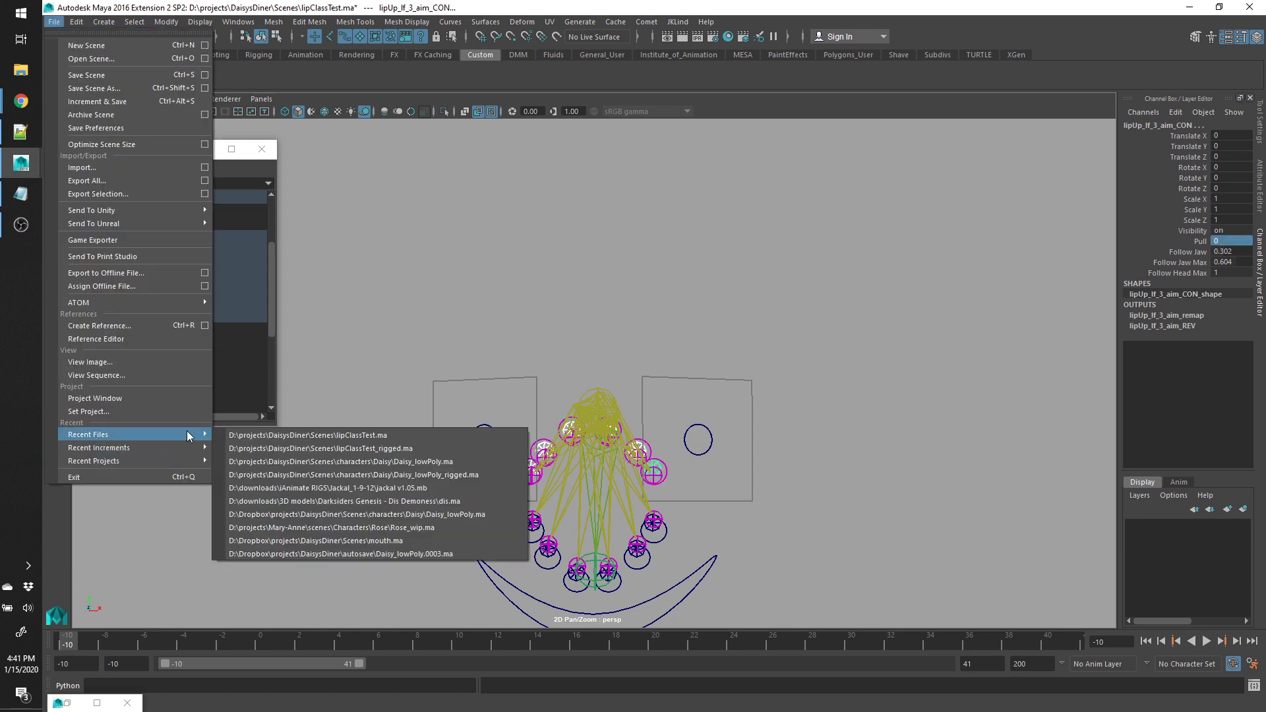
pyautogui.click(402, 444)
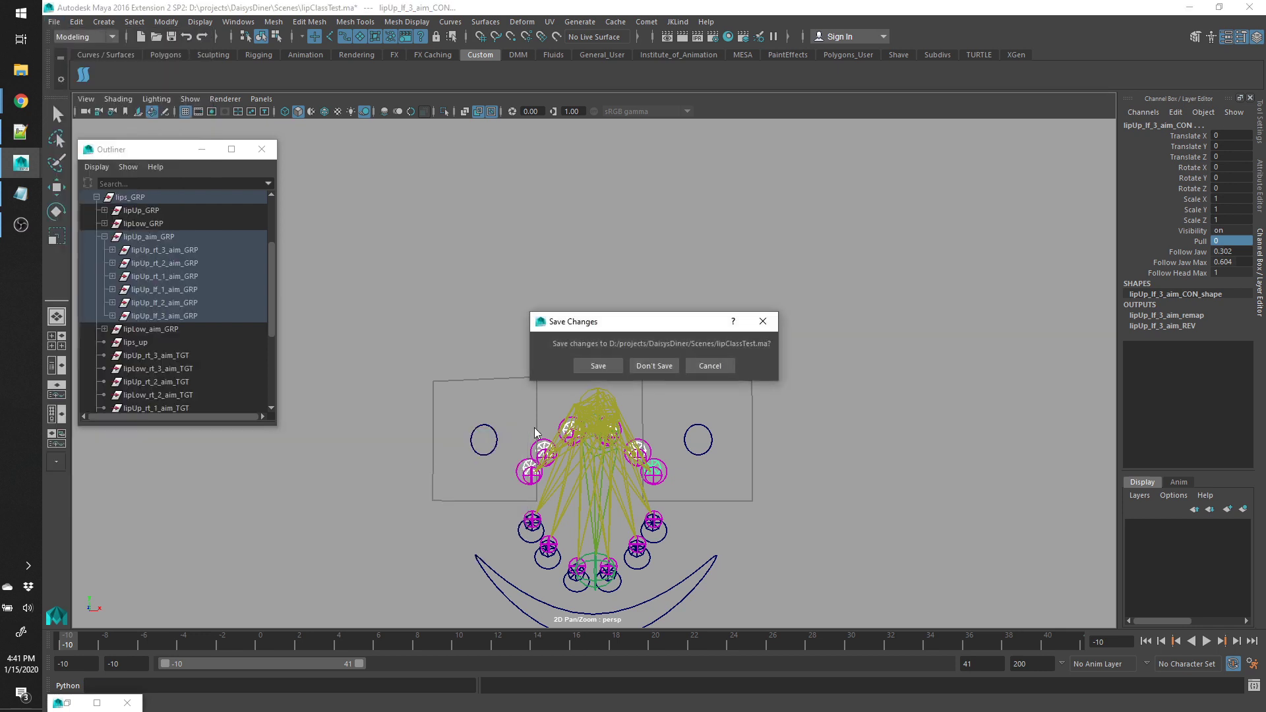
pyautogui.click(656, 366)
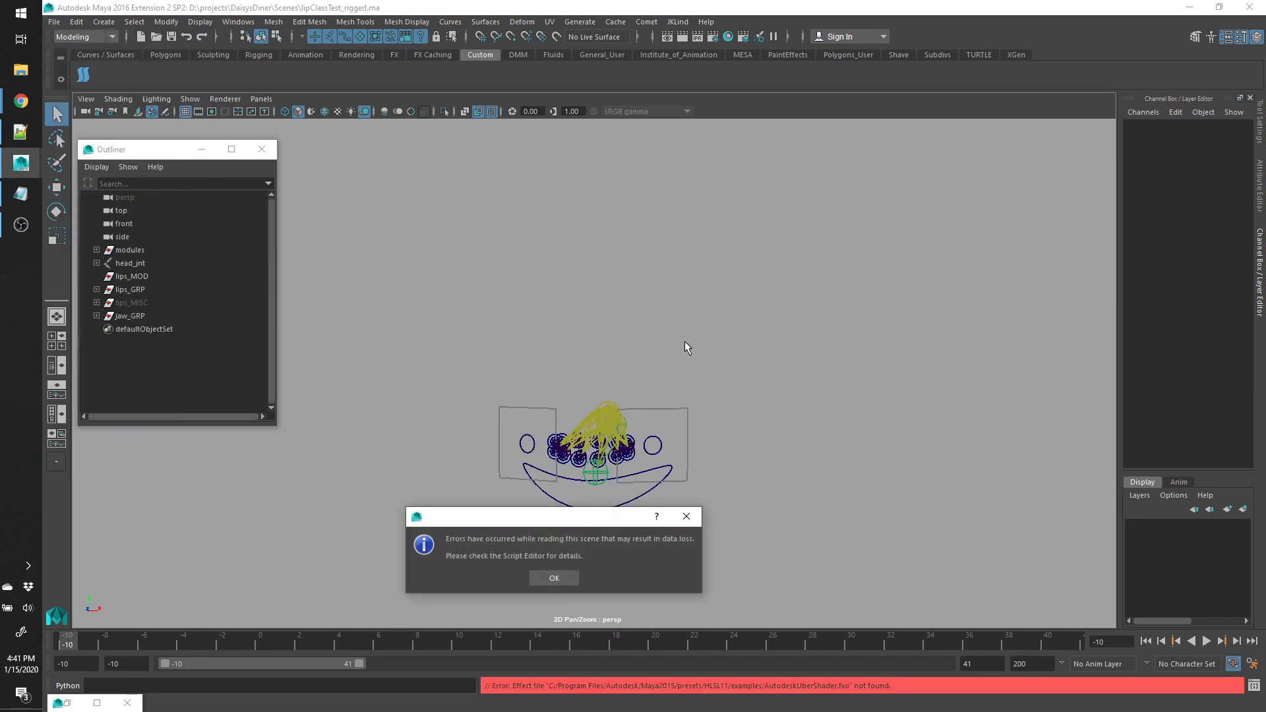
pyautogui.click(554, 578)
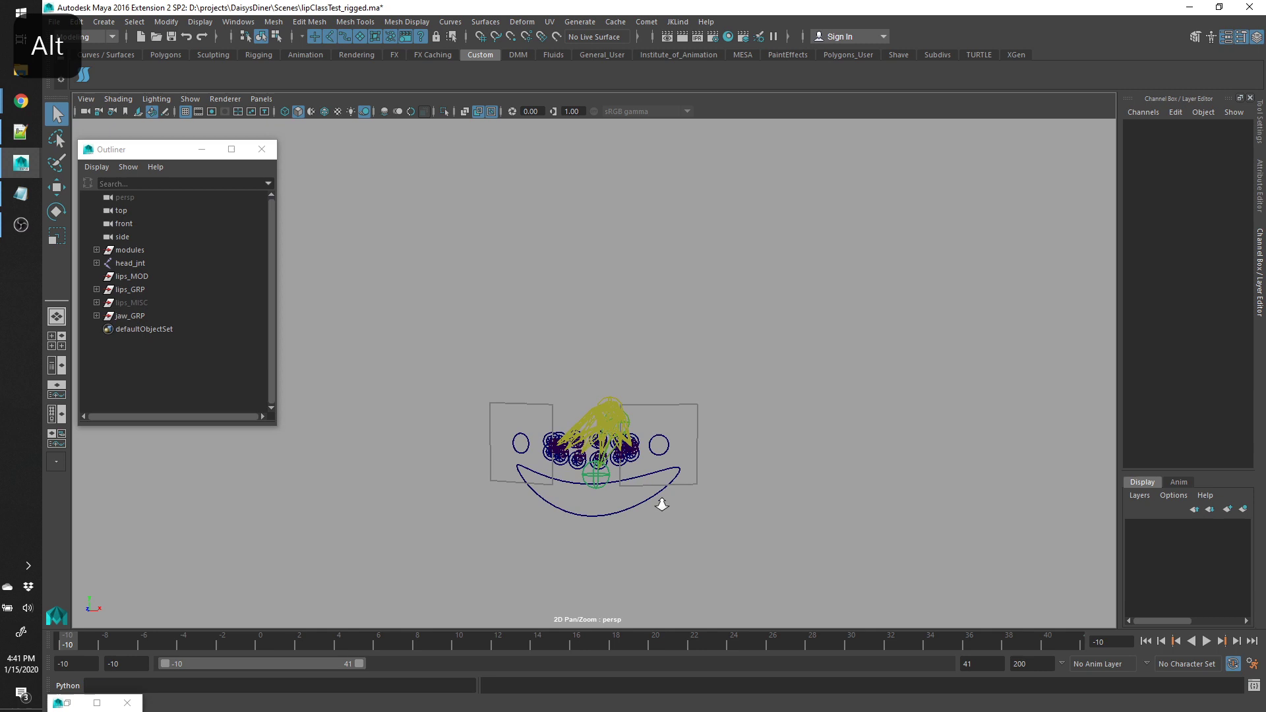
# - Rotate the jaw control jaw_CON open by about 23 degrees in Z and clear the selection
pyautogui.keyDown('alt'); pyautogui.moveTo(661, 503); pyautogui.dragTo(627, 523, button='right'); pyautogui.keyUp('alt')
pyautogui.click(628, 525)
pyautogui.press('e')
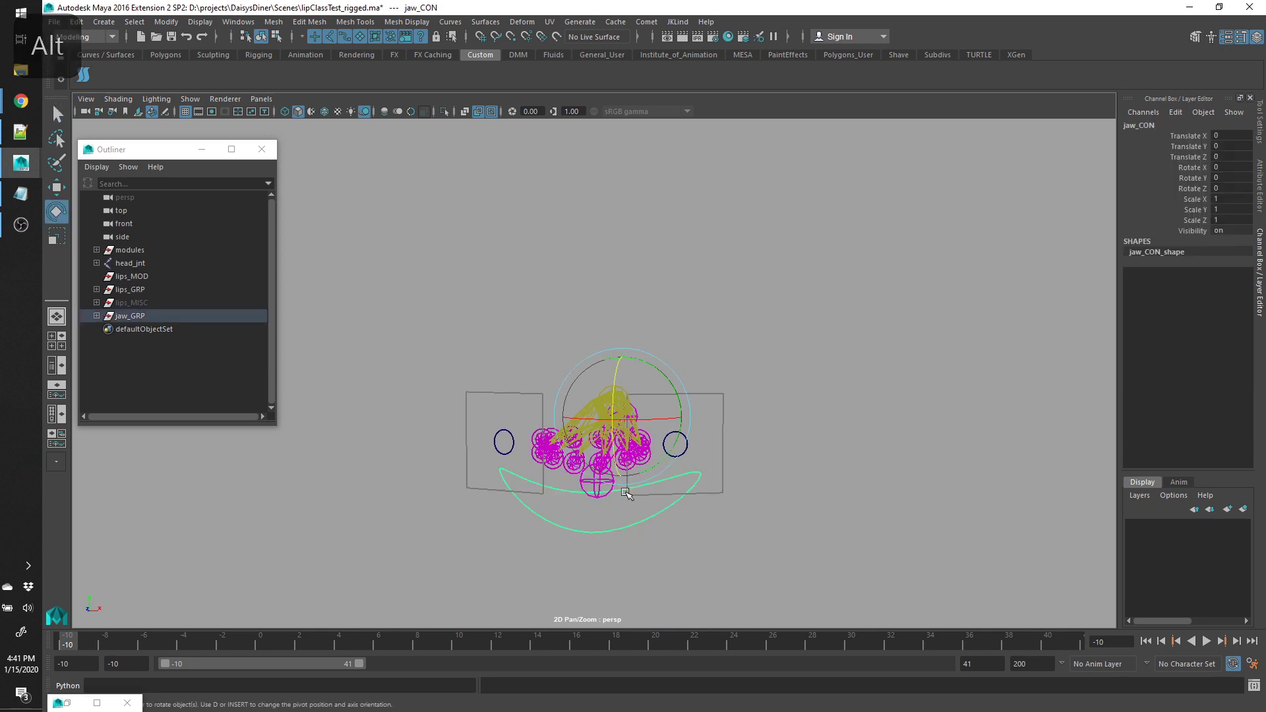
pyautogui.moveTo(617, 475); pyautogui.dragTo(613, 414)
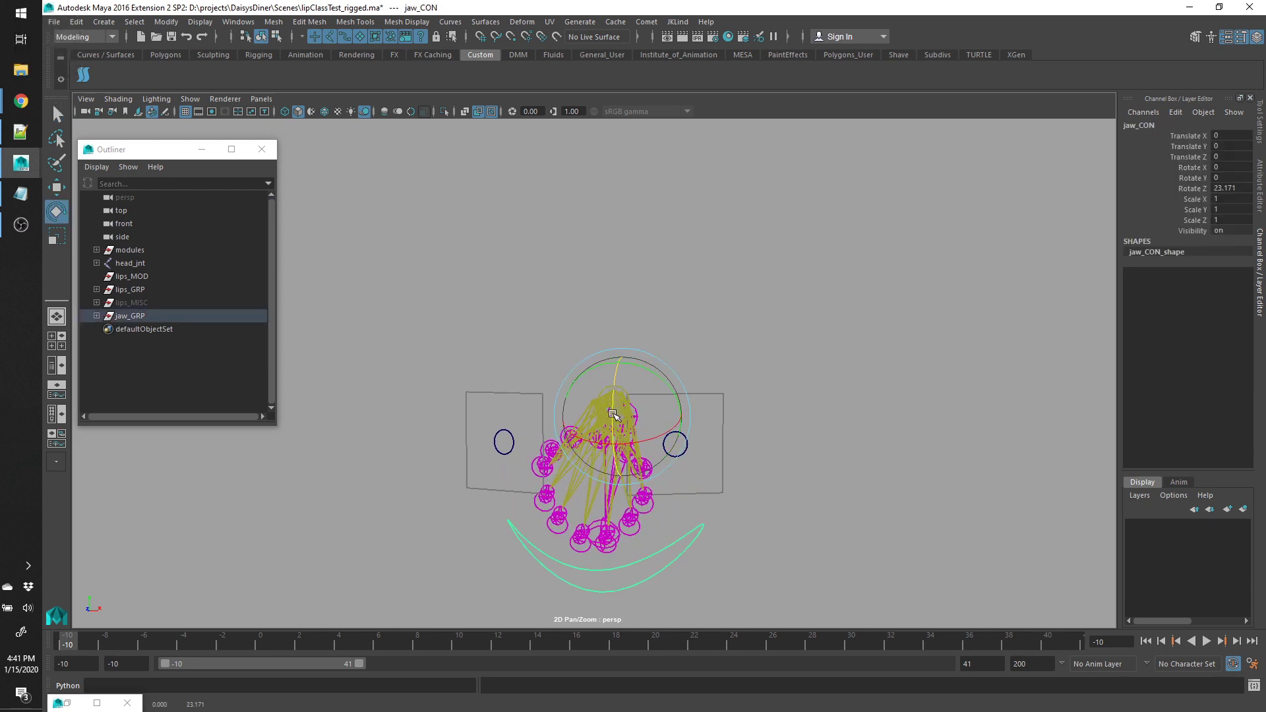
pyautogui.click(778, 444)
# - Move the mouth corner control mouthCorner_lf down to about -0.344 in Translate Y
pyautogui.click(684, 436)
pyautogui.press('w')
pyautogui.moveTo(686, 435)
pyautogui.mouseDown()
pyautogui.moveTo(684, 389)
pyautogui.moveTo(684, 465)
pyautogui.moveTo(685, 453)
pyautogui.mouseUp()
# - Hide the joints in the viewport and raise both mouth corner controls to 1 in Translate Y
pyautogui.click(190, 99)
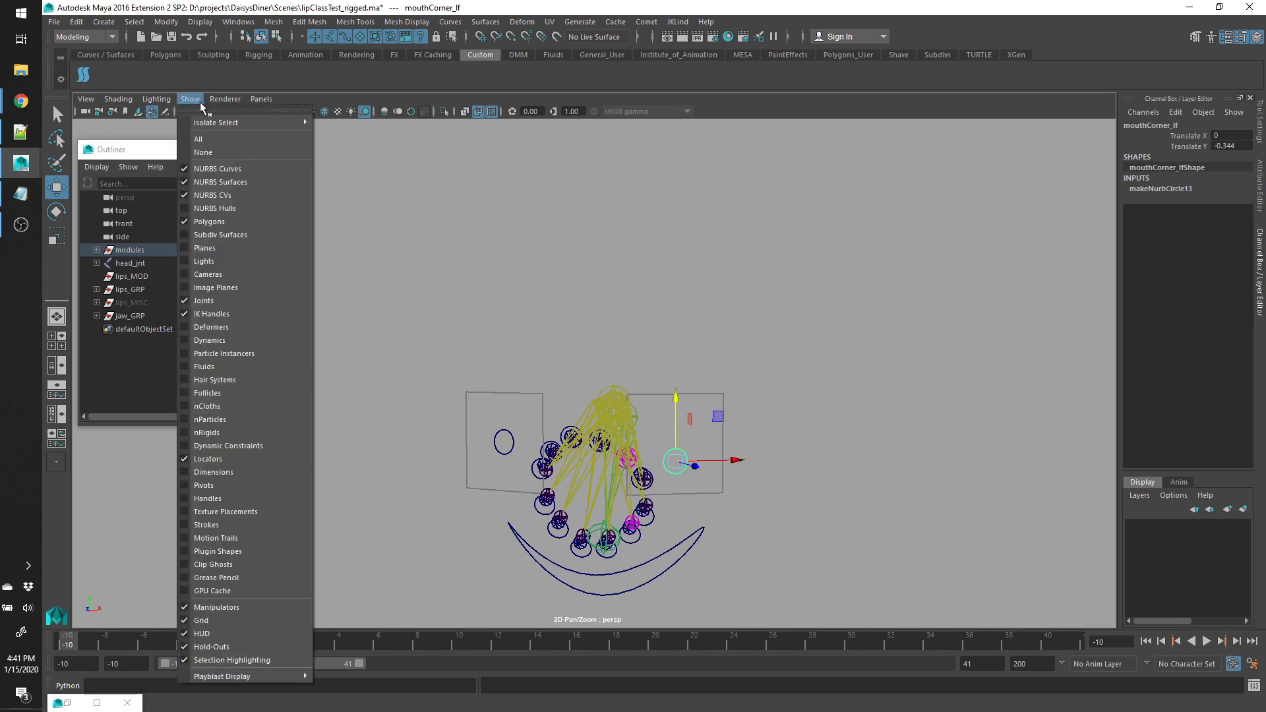
pyautogui.click(267, 312)
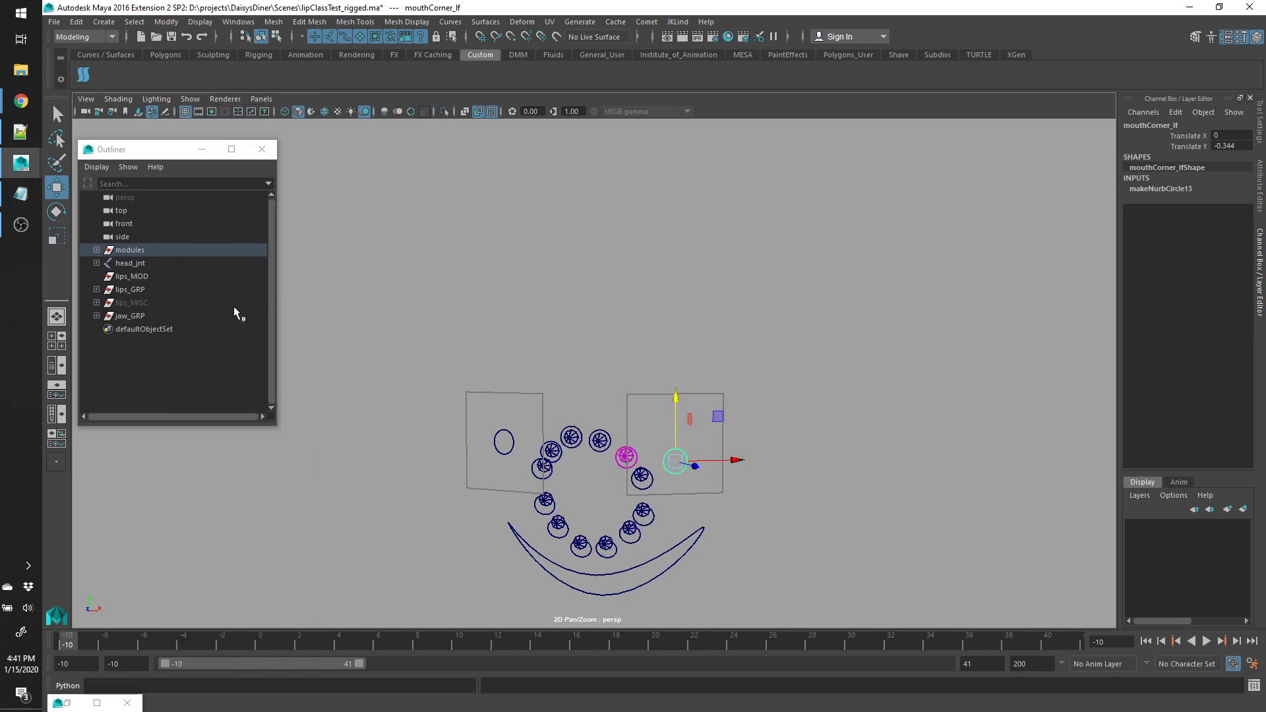
pyautogui.moveTo(674, 398); pyautogui.dragTo(691, 338)
pyautogui.hotkey('ctrl', 'z')
pyautogui.hotkey('ctrl', 'z')
pyautogui.moveTo(675, 422); pyautogui.dragTo(675, 247)
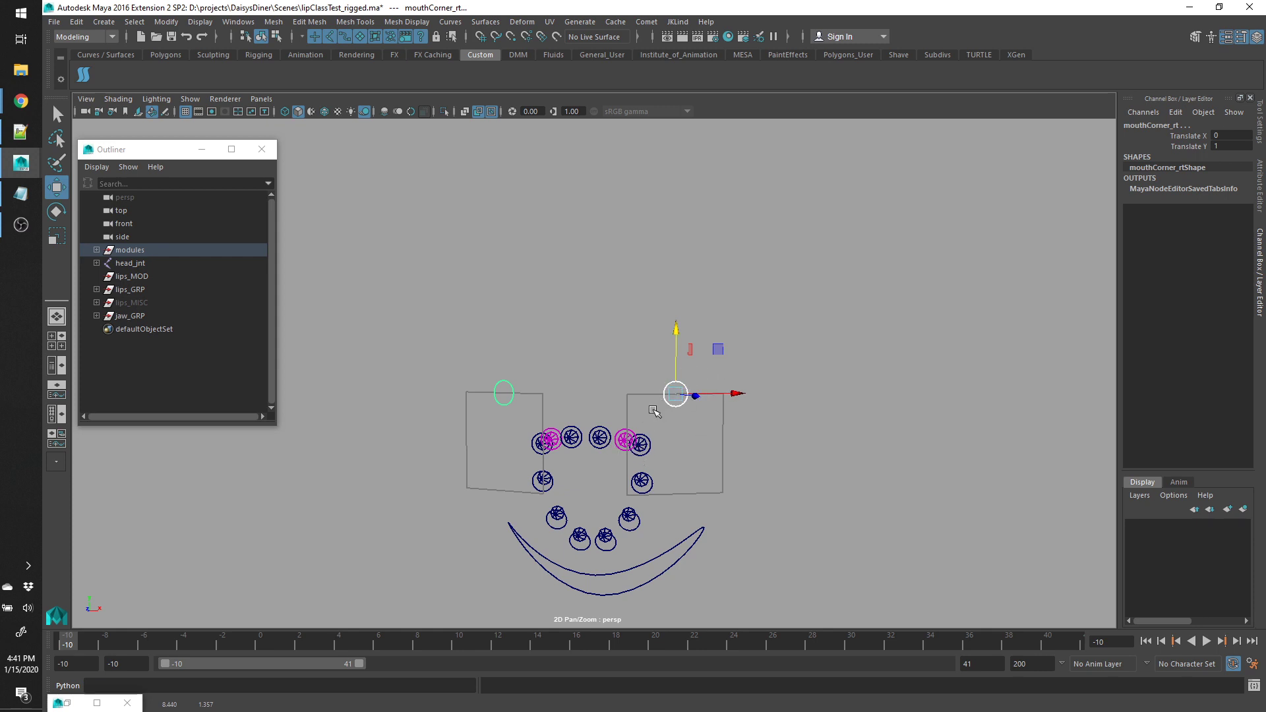
pyautogui.moveTo(677, 385); pyautogui.dragTo(703, 361)
pyautogui.moveTo(675, 331)
pyautogui.mouseDown()
pyautogui.moveTo(677, 429)
pyautogui.moveTo(672, 322)
pyautogui.mouseUp()
# - Lower only the mouth corner control mouthCorner_rt to -1 in Translate Y
pyautogui.click(504, 383)
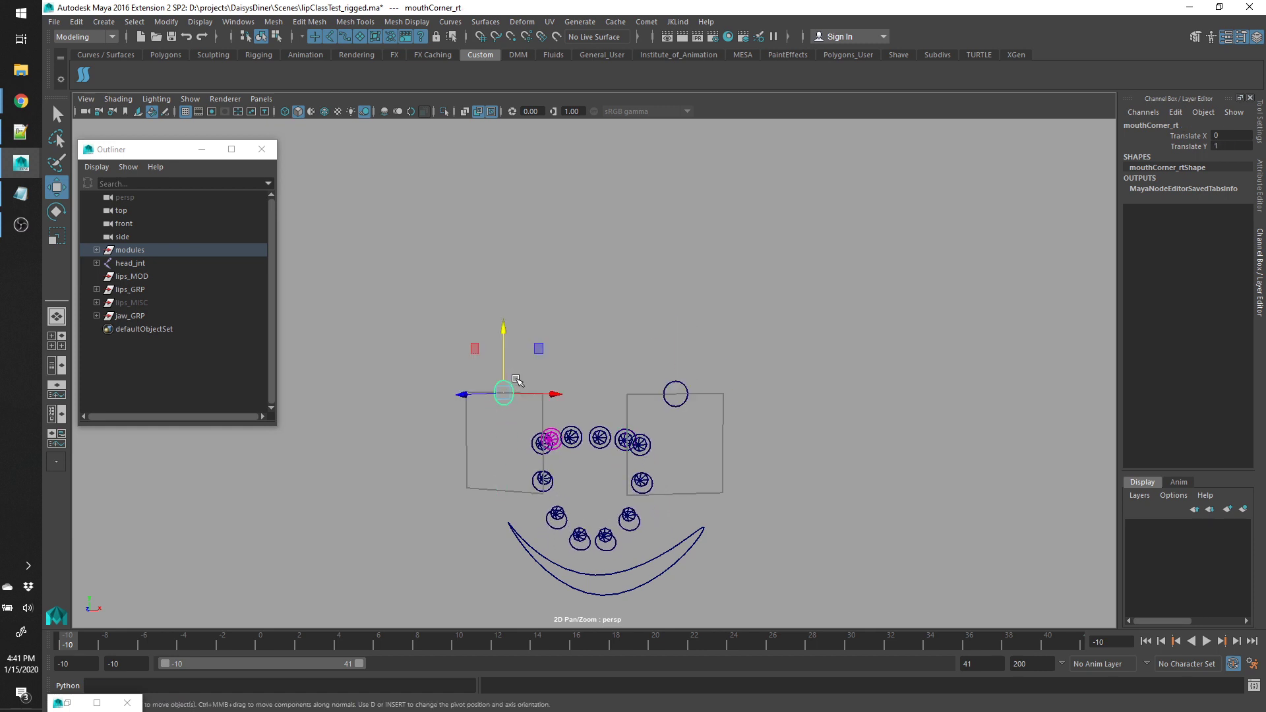
pyautogui.moveTo(503, 331); pyautogui.dragTo(539, 488)
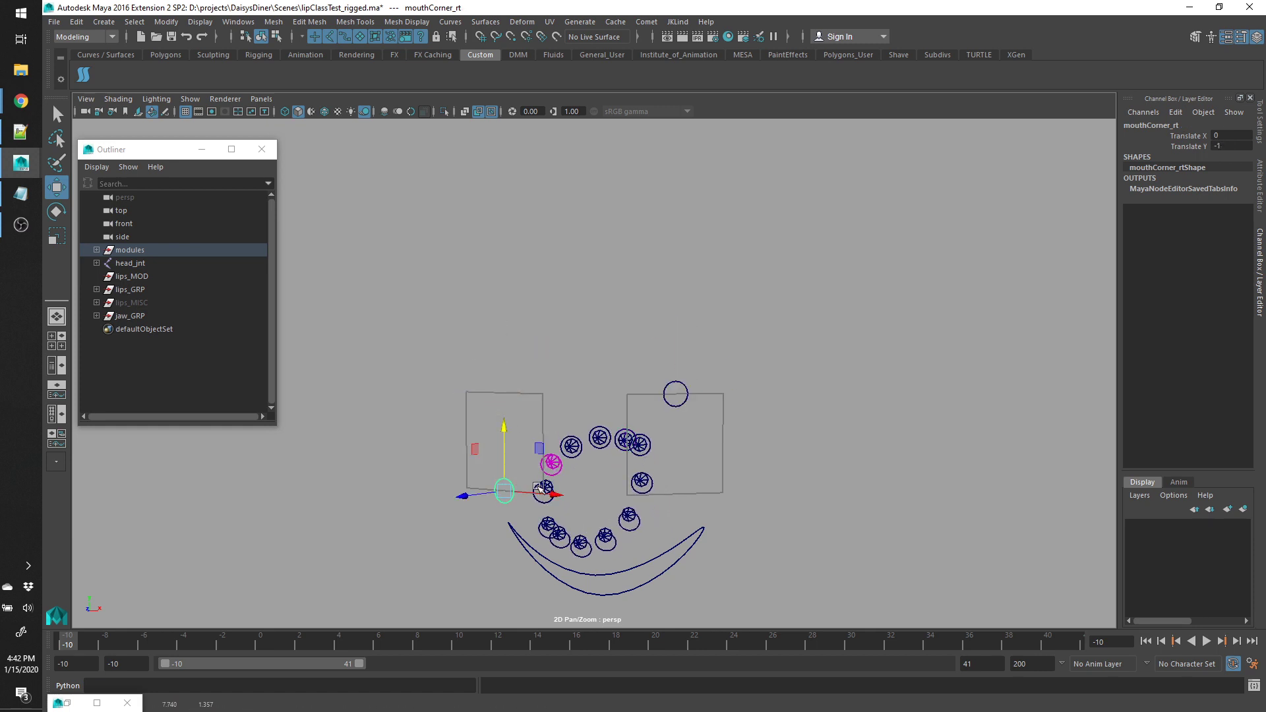
# - Try rotating jaw_CON freely to about -4.54 in X, -5.01 in Y and 15.898 in Z, and undo the rotation
pyautogui.click(694, 546)
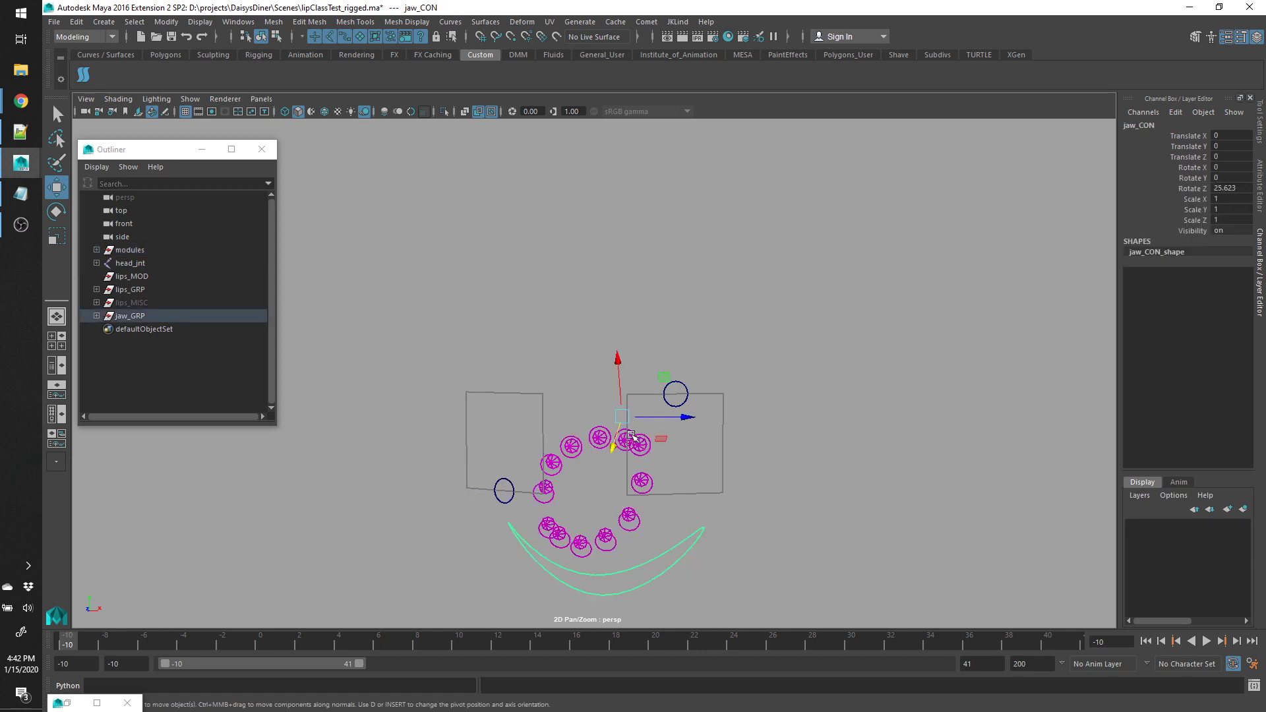
pyautogui.press('e')
pyautogui.moveTo(631, 436); pyautogui.dragTo(673, 383)
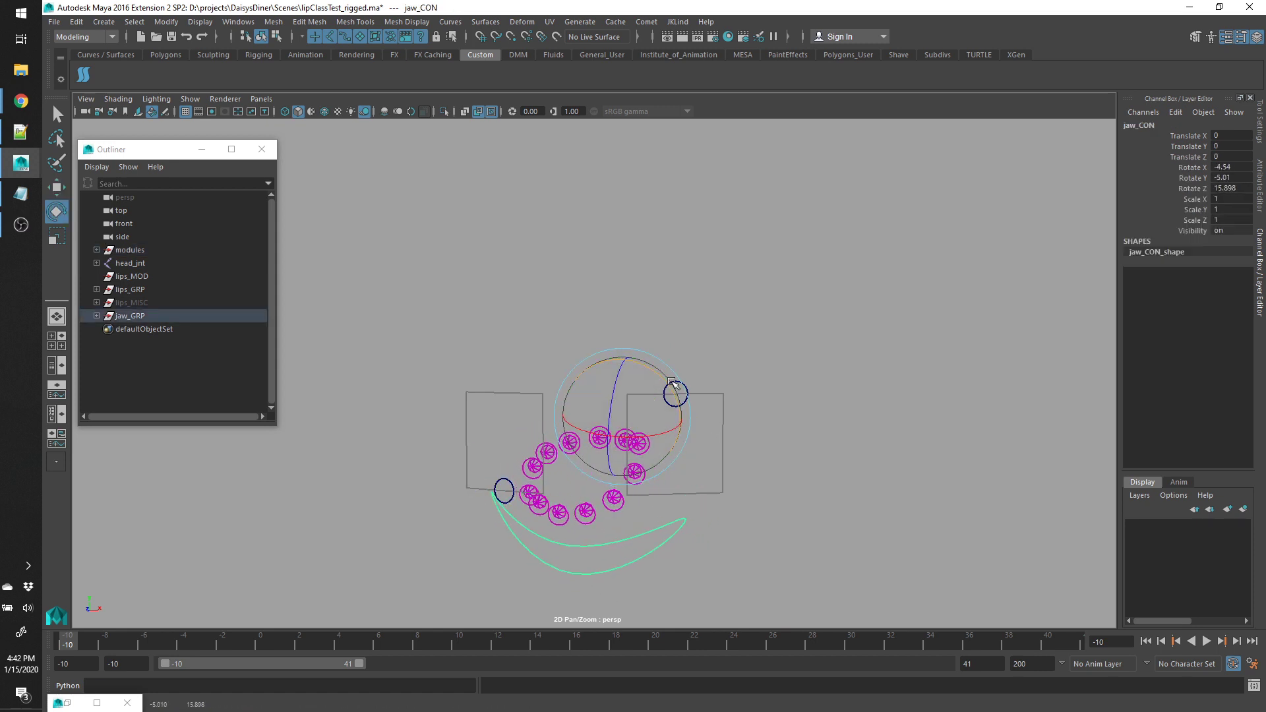
pyautogui.hotkey('ctrl', 'z')
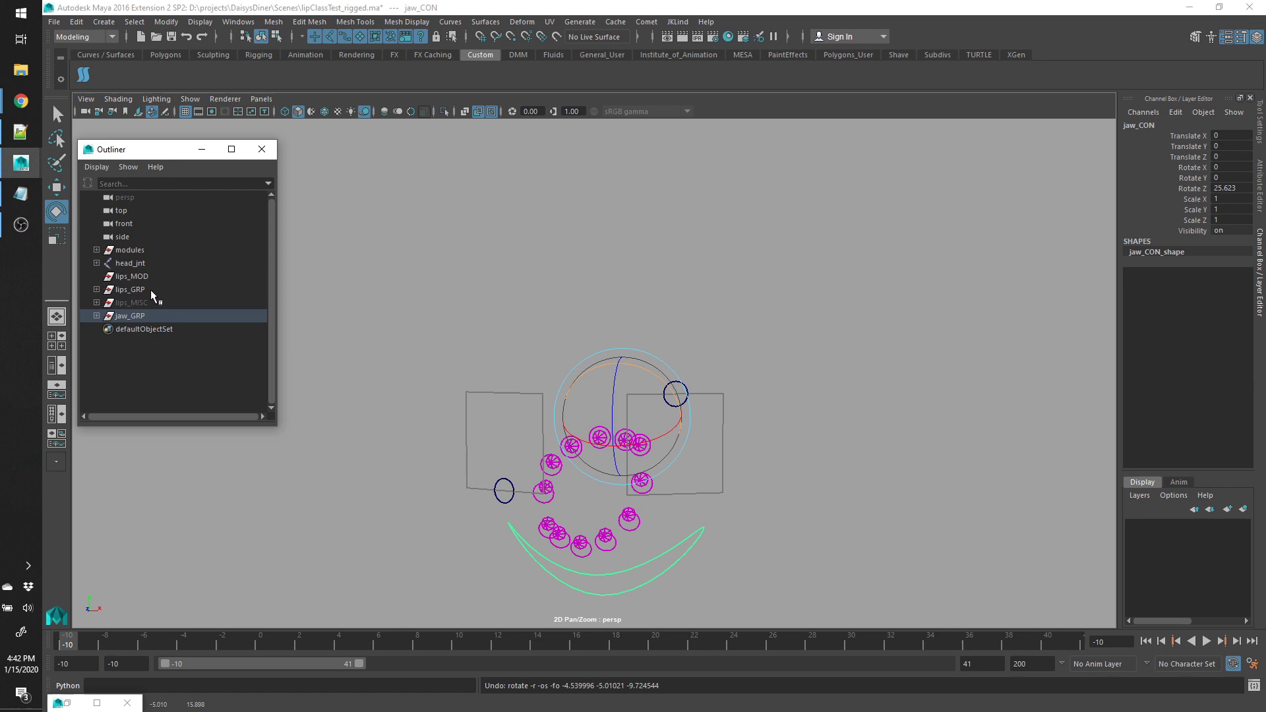
# - Raise the Lip Seal attribute of lips_GRP to draw the lips together
pyautogui.click(140, 291)
pyautogui.click(1194, 242)
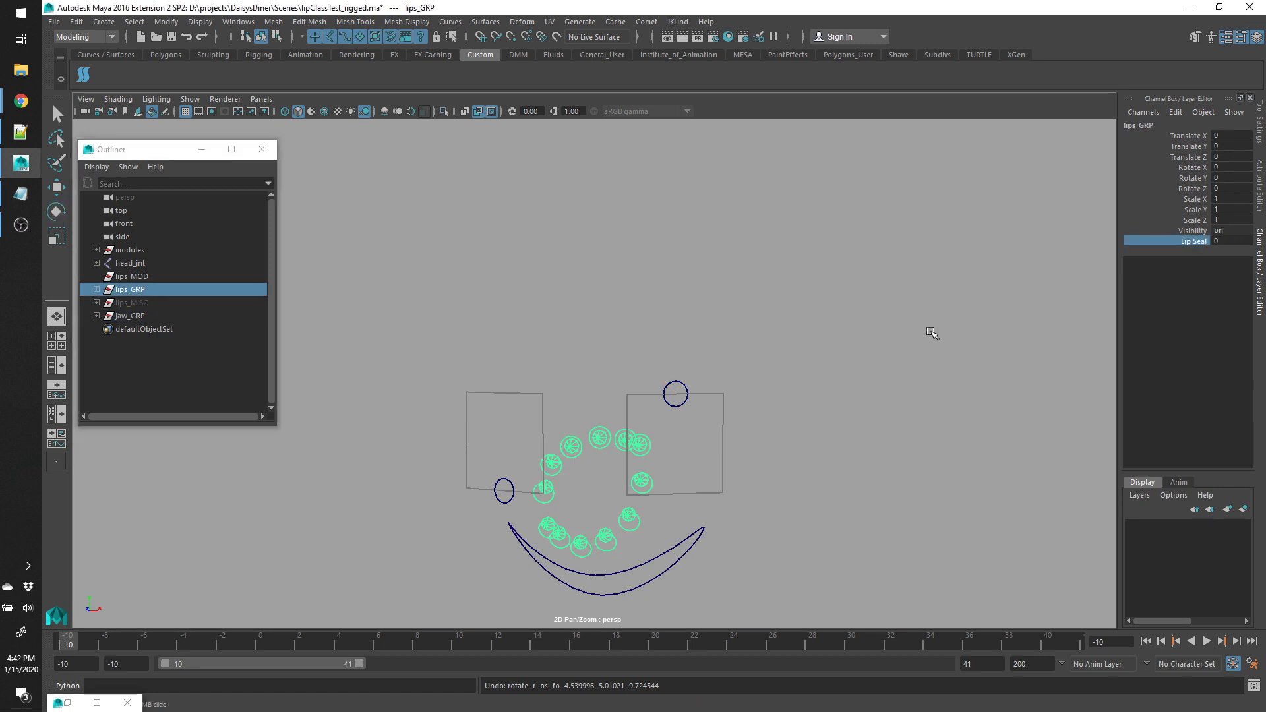
pyautogui.moveTo(932, 332); pyautogui.dragTo(771, 393, button='middle')
# - Rotate the jaw control jaw_CON to about 23.629 degrees in Z
pyautogui.click(699, 533)
pyautogui.press('e')
pyautogui.moveTo(659, 369); pyautogui.dragTo(641, 343)
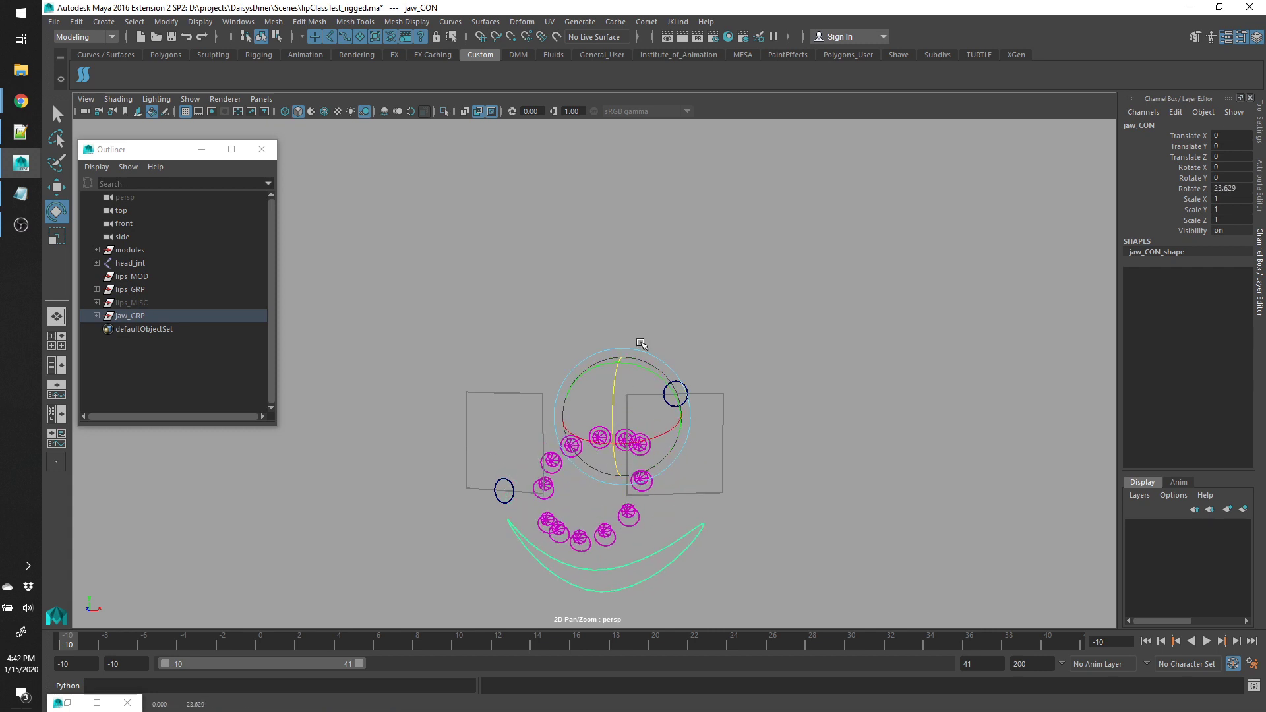
# - Show the joints in the viewport again
pyautogui.click(190, 99)
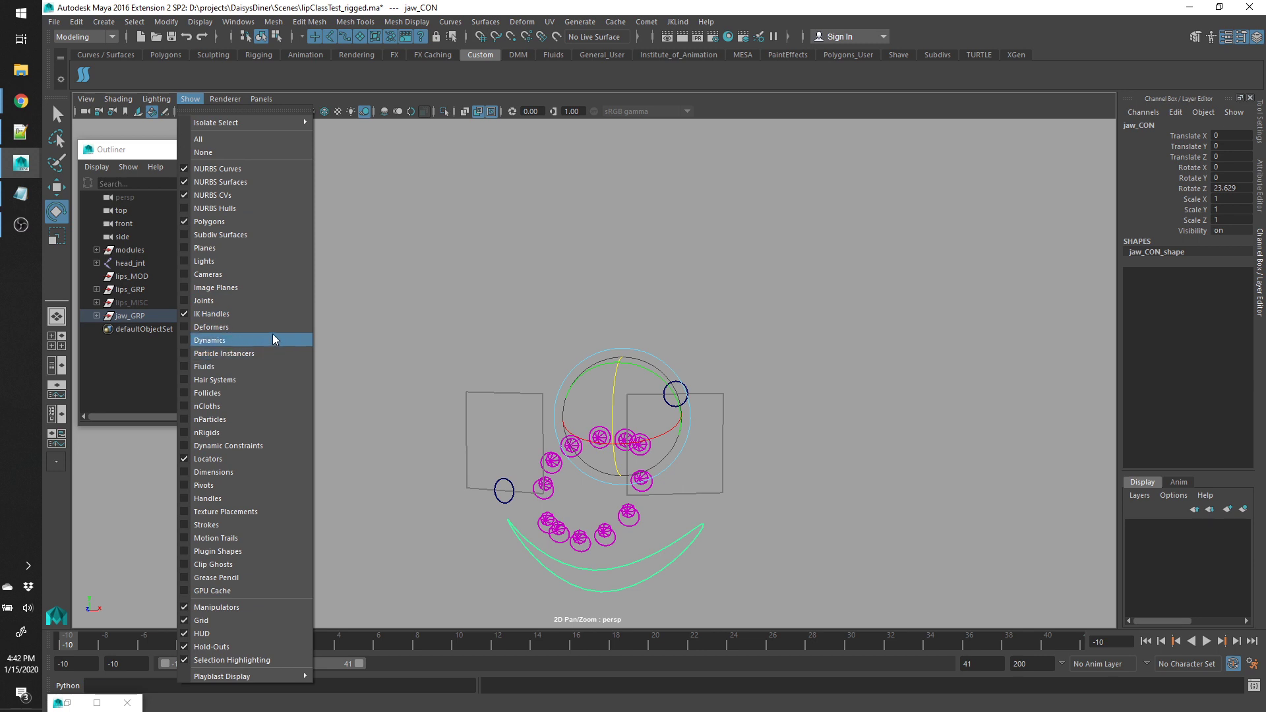
pyautogui.click(263, 300)
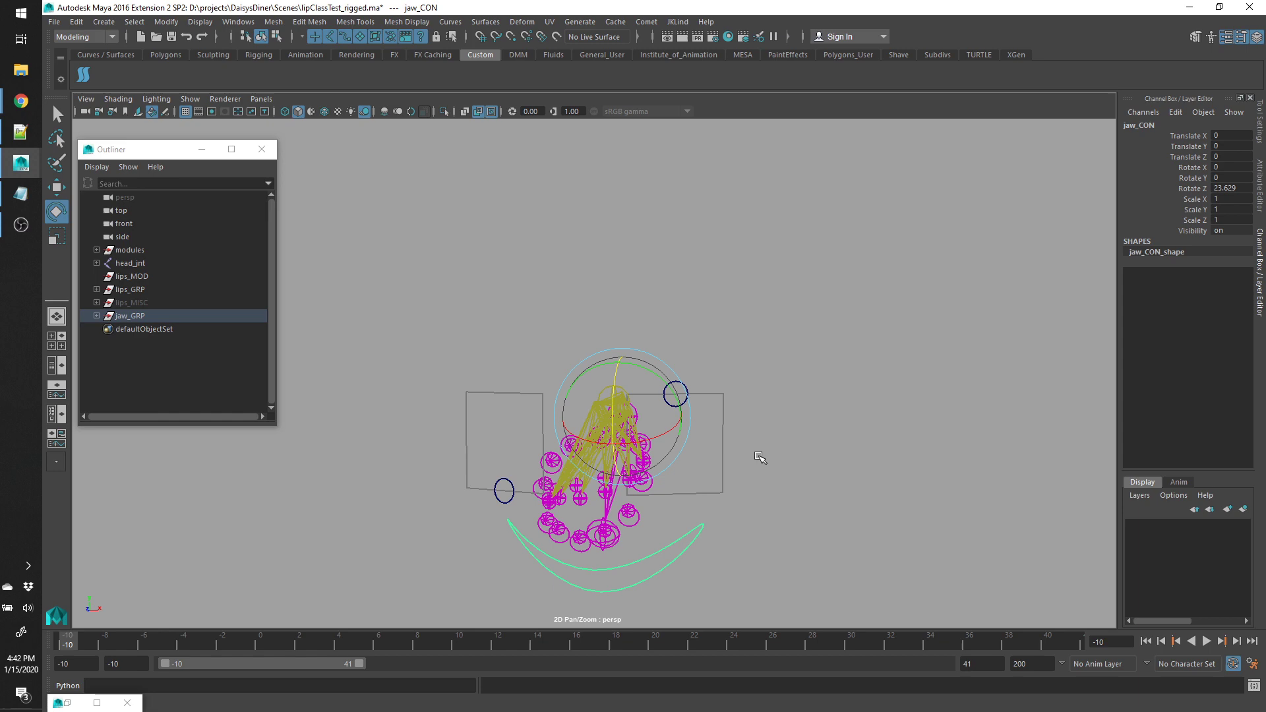
pyautogui.keyDown('alt'); pyautogui.moveTo(686, 491); pyautogui.dragTo(824, 508, button='right'); pyautogui.keyUp('alt')
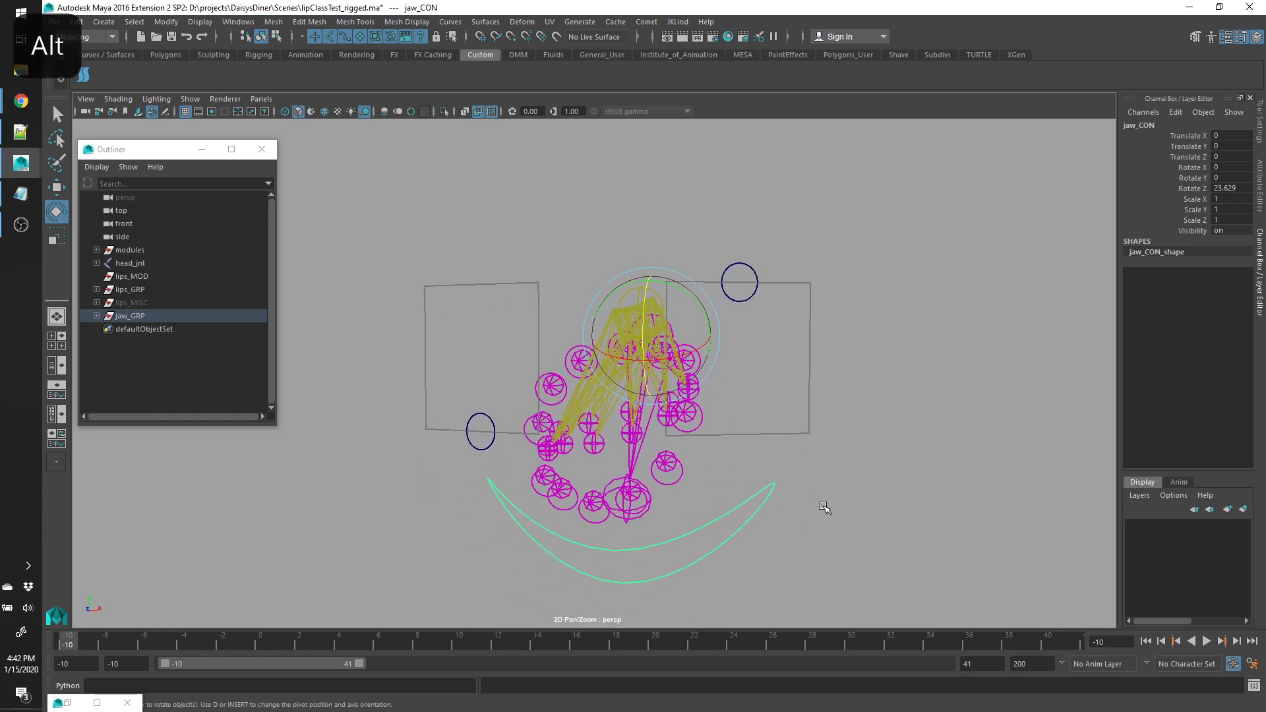
pyautogui.keyDown('alt'); pyautogui.moveTo(824, 507); pyautogui.dragTo(774, 493); pyautogui.keyUp('alt')
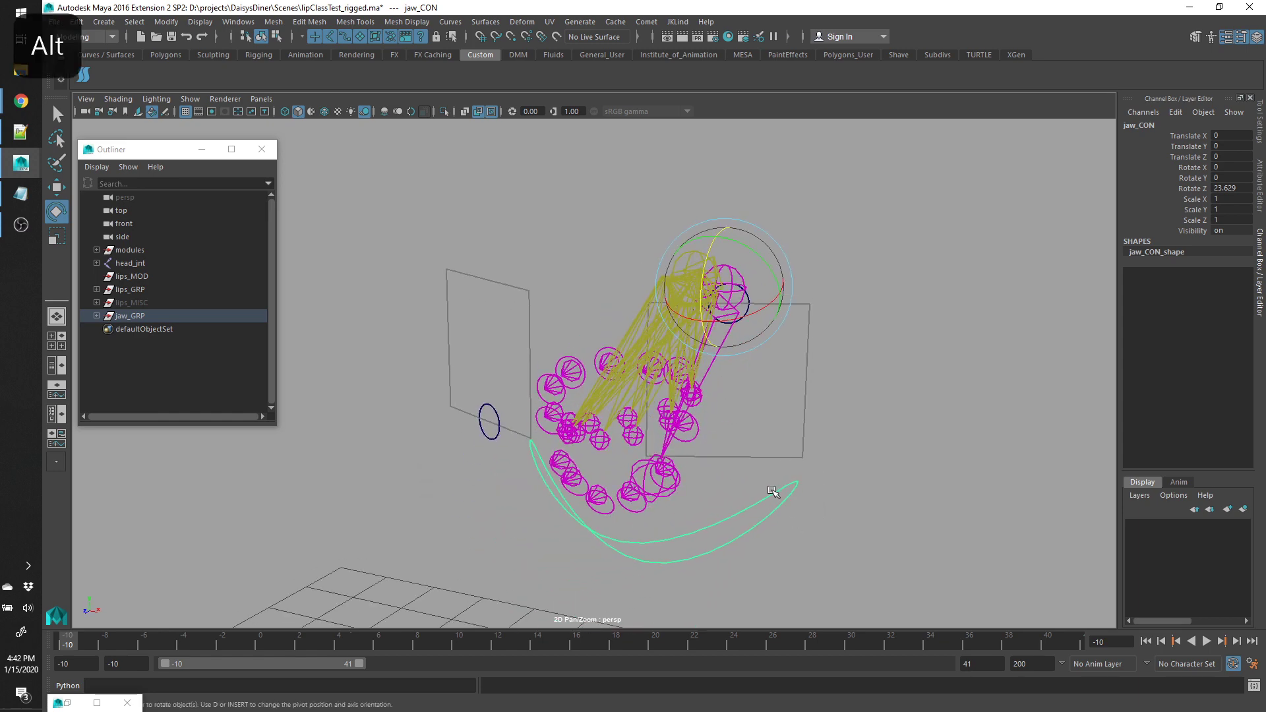
# - Set the Lip Seal attribute of lips_GRP to 1
pyautogui.click(158, 292)
pyautogui.click(1200, 242)
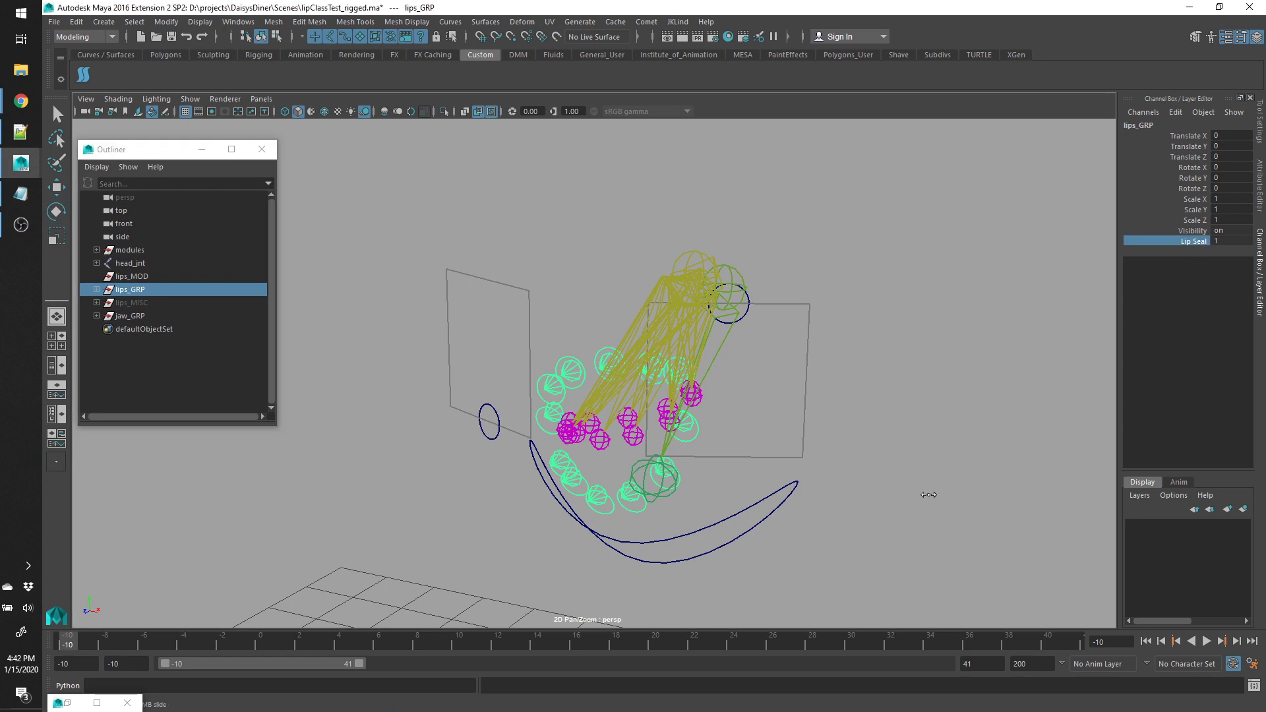
pyautogui.moveTo(928, 495)
pyautogui.mouseDown(button='middle')
pyautogui.moveTo(903, 503)
pyautogui.moveTo(936, 499)
pyautogui.mouseUp(button='middle')
pyautogui.keyDown('alt'); pyautogui.moveTo(926, 495); pyautogui.dragTo(629, 366); pyautogui.keyUp('alt')
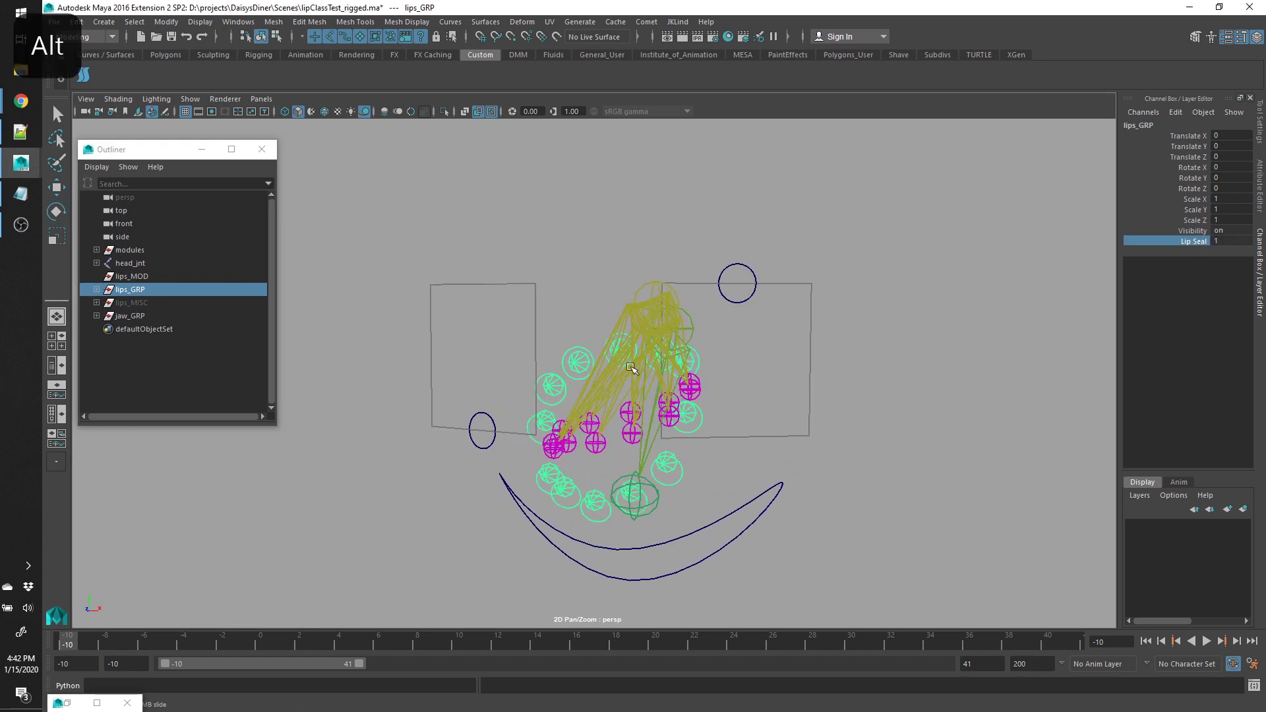
# - Move the upper lip control lipUp_1_CON to about -0.18 in Translate Y
pyautogui.click(576, 345)
pyautogui.press('e')
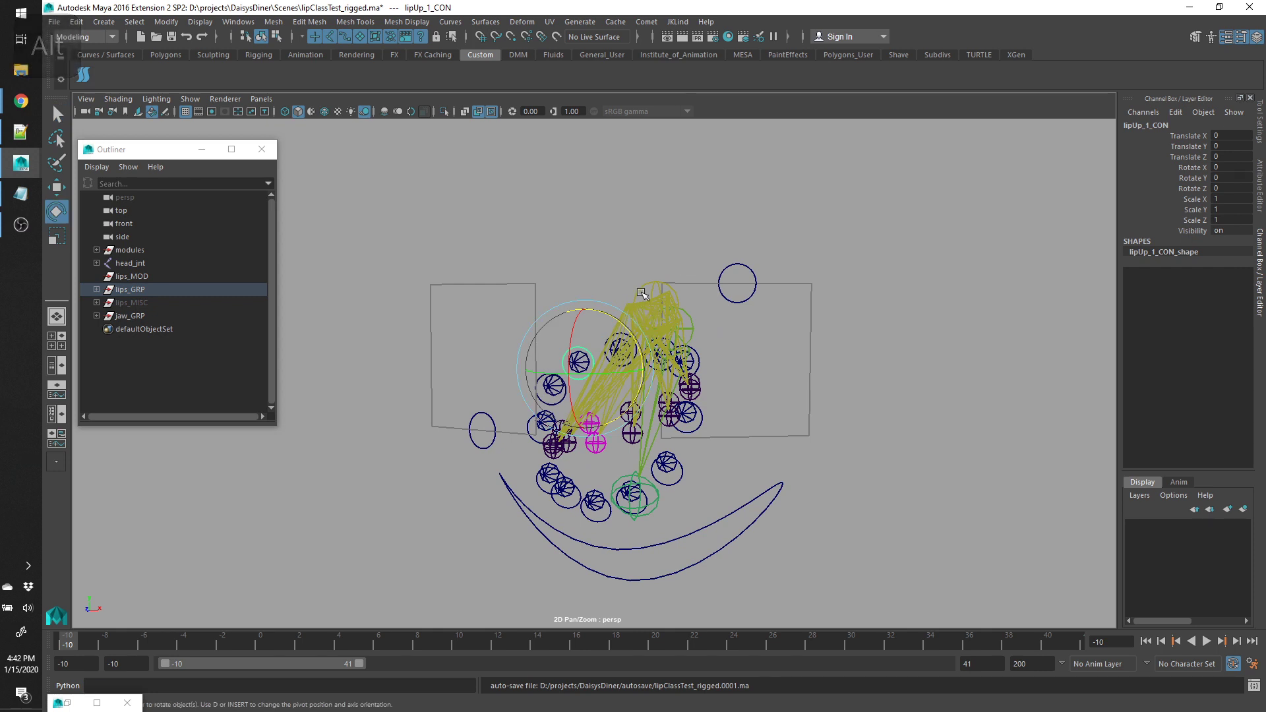
pyautogui.press('w')
pyautogui.moveTo(606, 362)
pyautogui.mouseDown(button='middle')
pyautogui.moveTo(597, 429)
pyautogui.moveTo(594, 238)
pyautogui.moveTo(599, 438)
pyautogui.moveTo(594, 319)
pyautogui.moveTo(593, 392)
pyautogui.moveTo(594, 344)
pyautogui.mouseUp(button='middle')
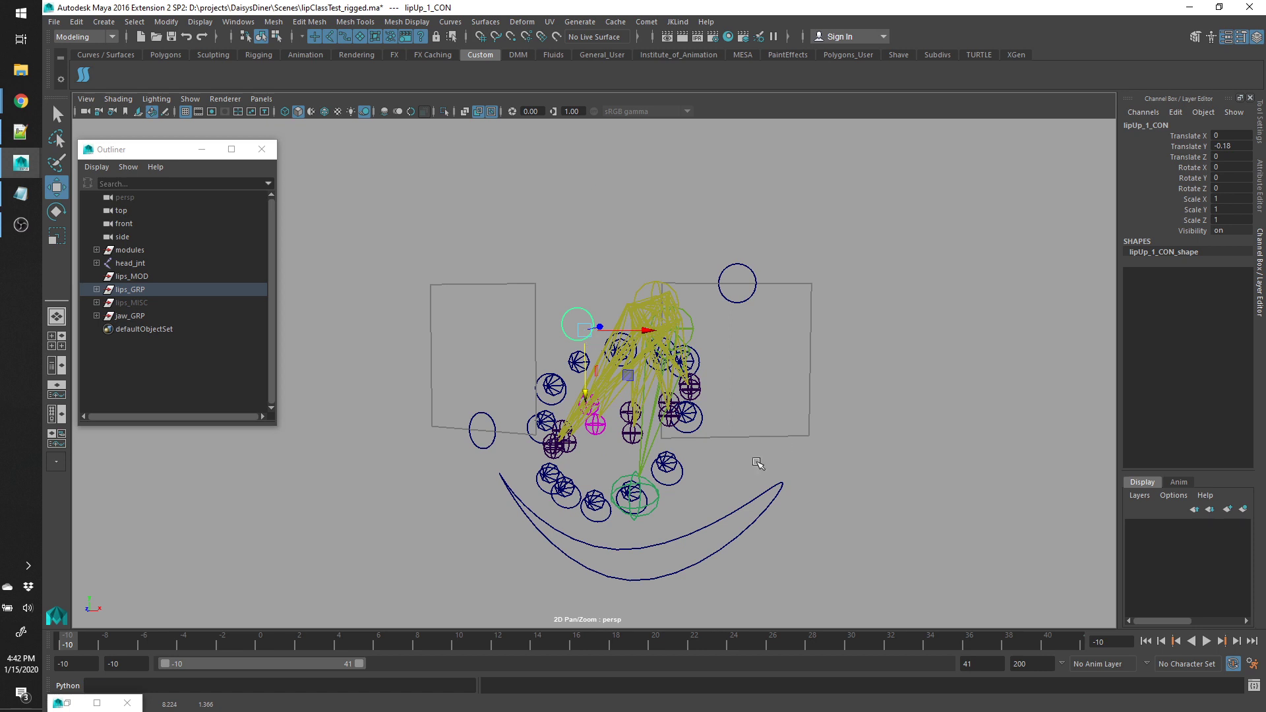
# - Lower the Lip Seal attribute of lips_GRP to 0
pyautogui.click(157, 289)
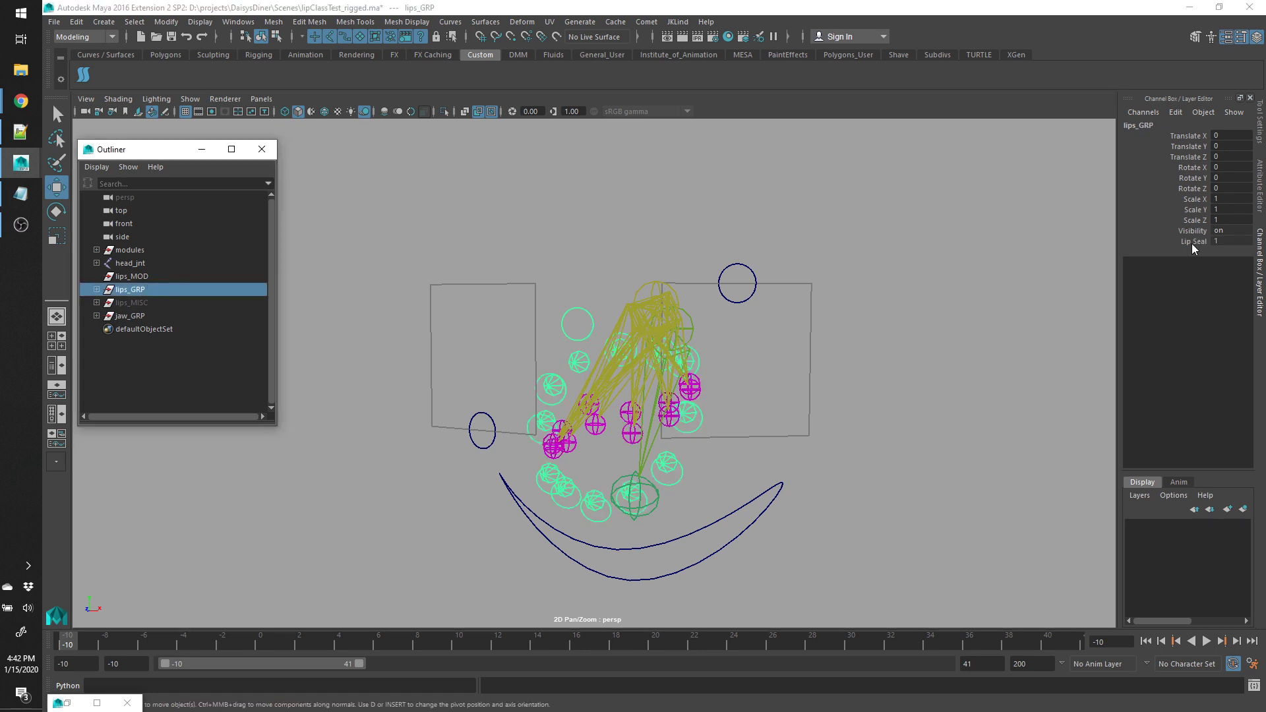
pyautogui.click(1193, 241)
pyautogui.moveTo(1022, 448); pyautogui.dragTo(902, 465, button='middle')
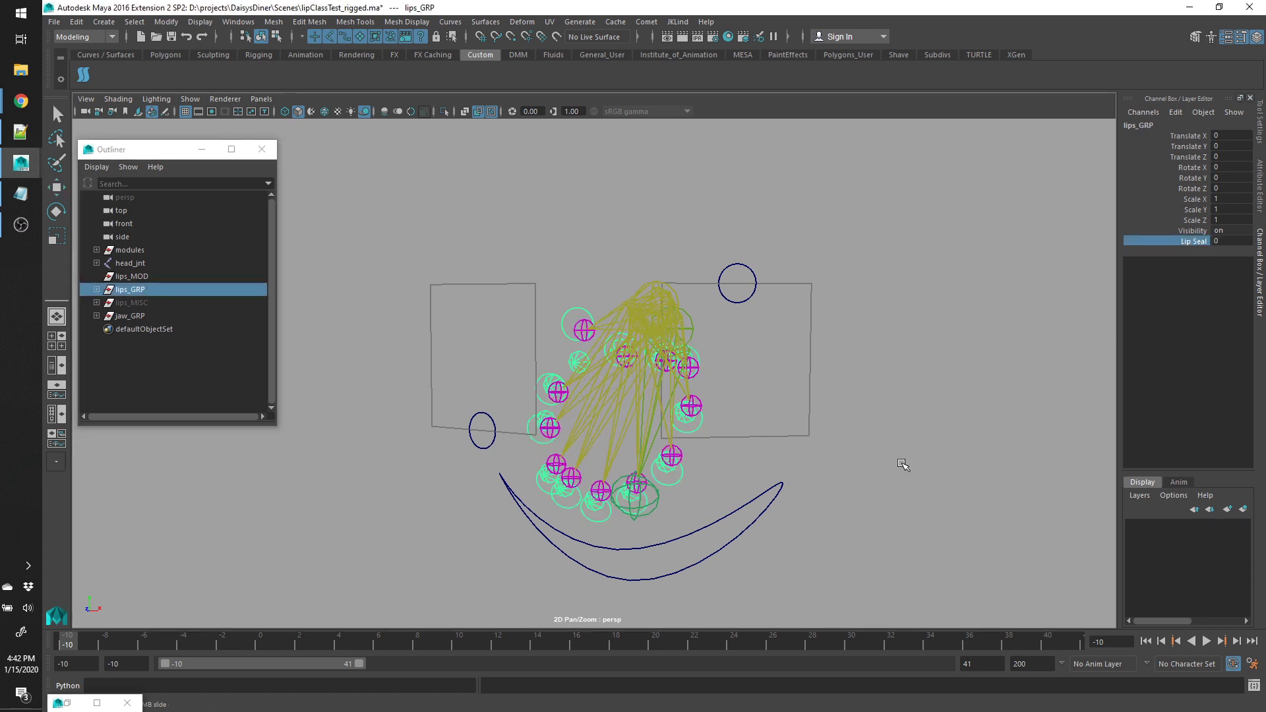